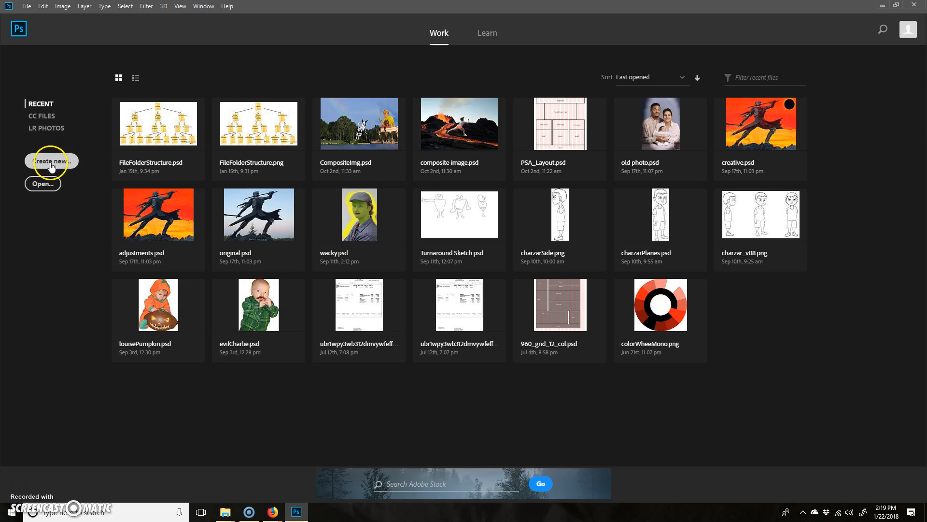
Start a new document from the recent 1920 x 1080 px, 300 ppi custom preset and set its resolution to 36 pixels/inch.
click(52, 162)
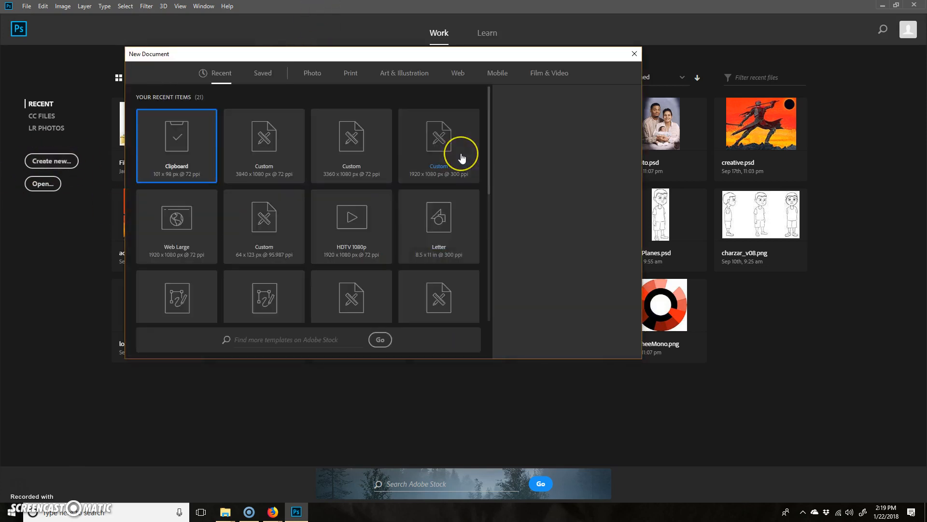
click(441, 125)
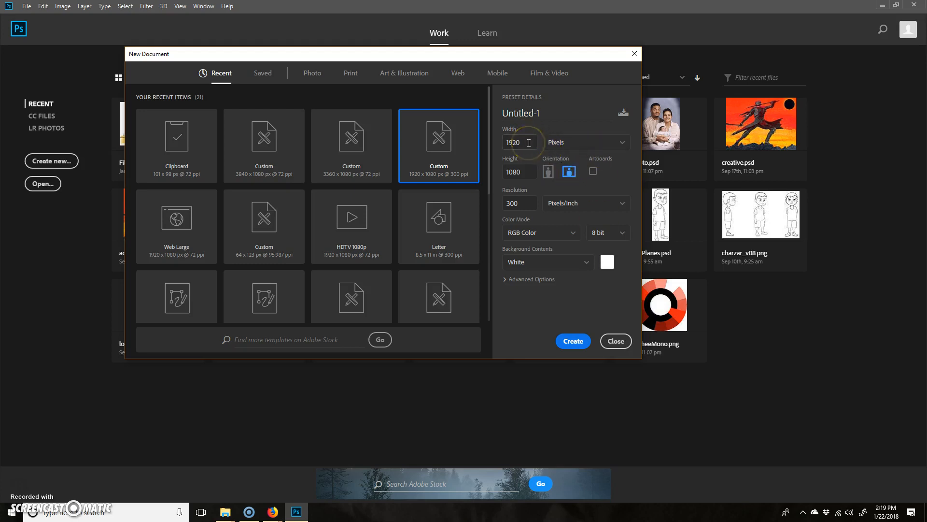
click(529, 202)
double_click(521, 203)
text(36)
double_click(511, 201)
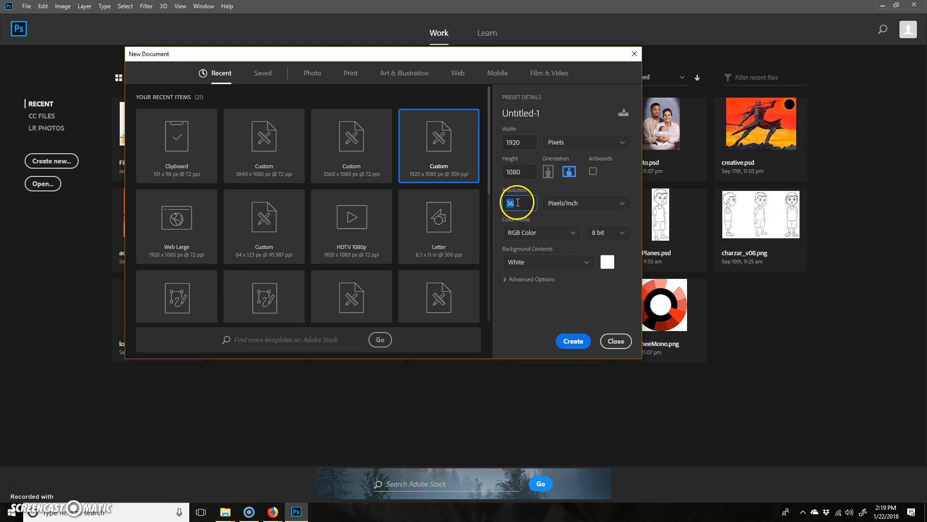
Set the new document's height to 540 pixels, and calculate 1920/2 in the Windows Calculator for its width.
click(529, 171)
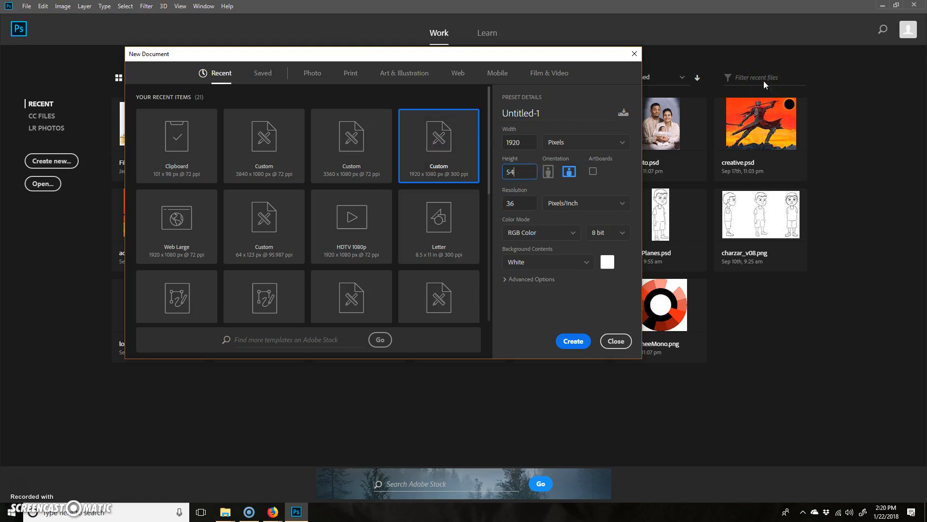
click(520, 141)
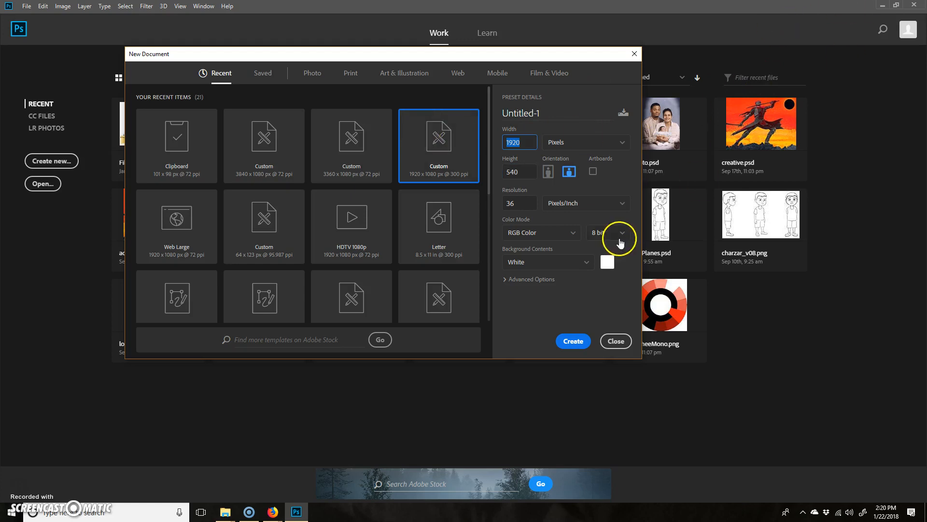
click(71, 514)
text(calc)
key(Return)
click(162, 188)
text(1920/2)
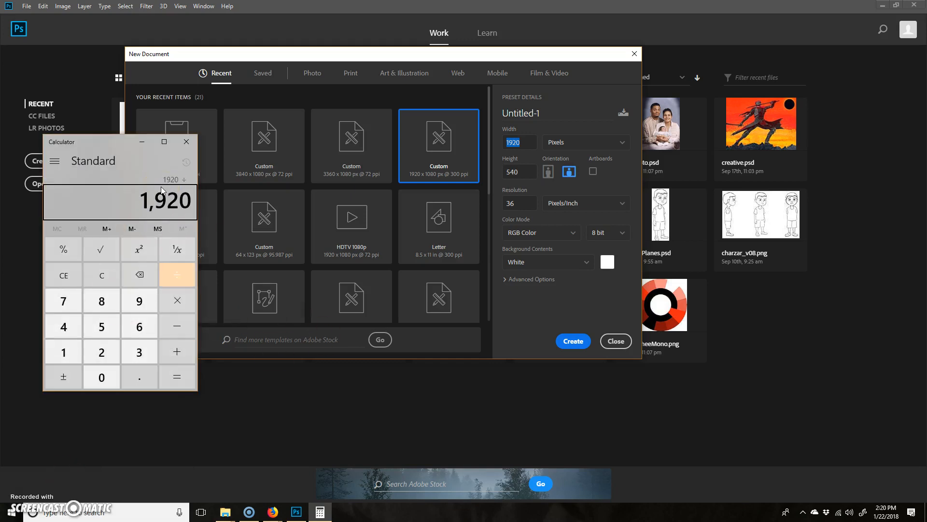
key(Return)
Set the width to 960 pixels, close the Calculator and create the document.
click(517, 141)
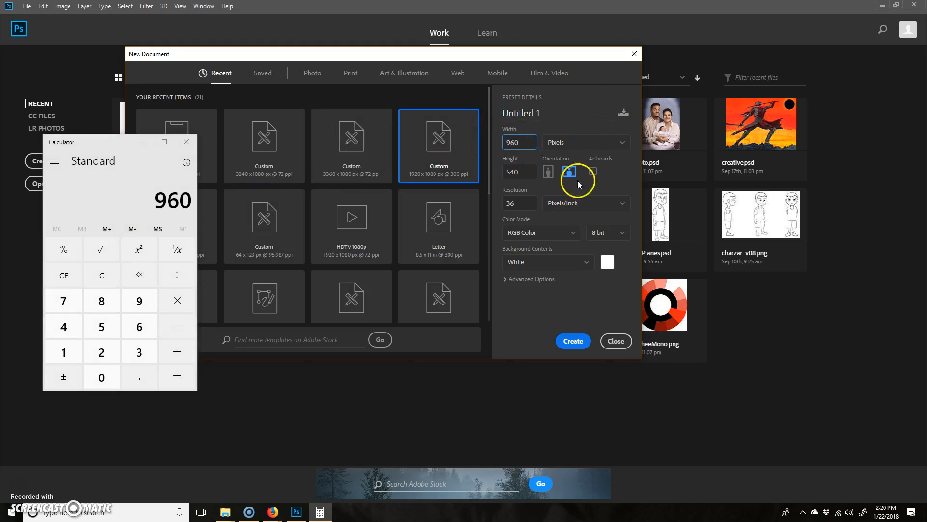
click(186, 141)
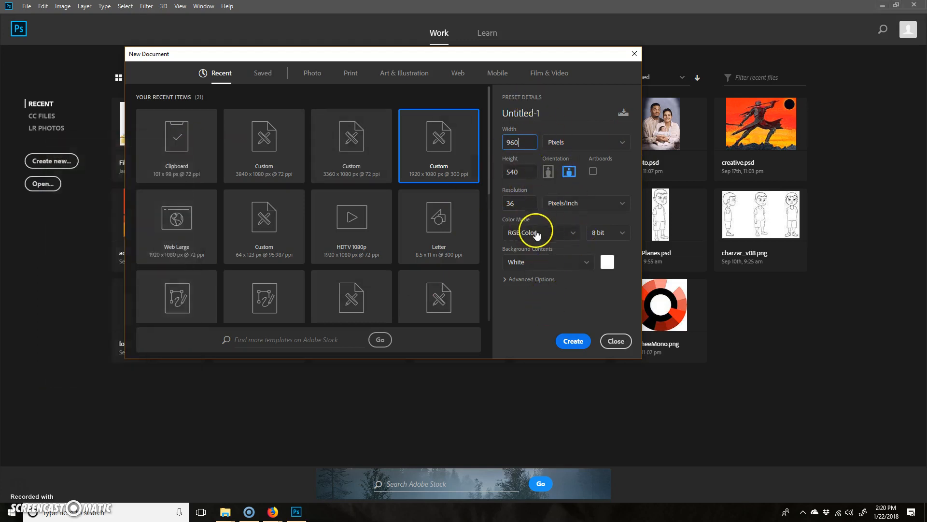
click(575, 342)
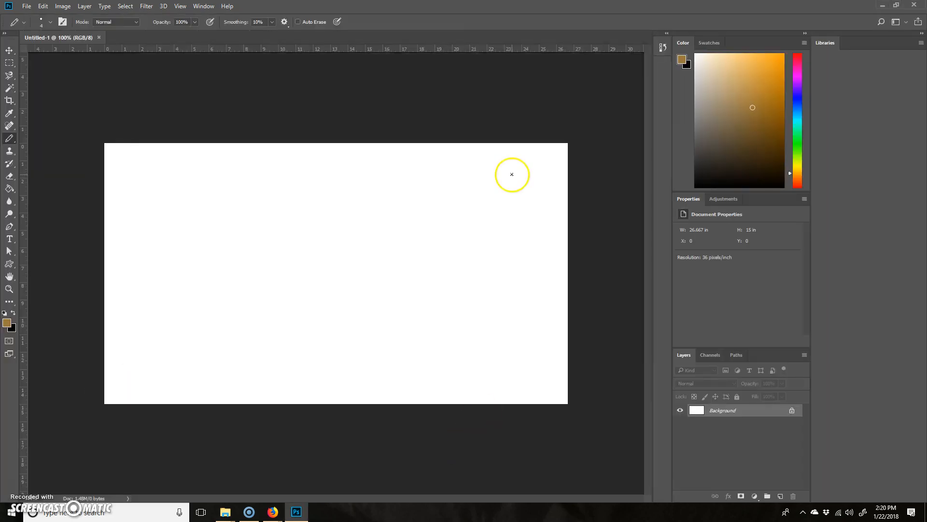
Unlock the Background layer so that it becomes a regular layer.
key(ctrl+plus)
key(ctrl+plus)
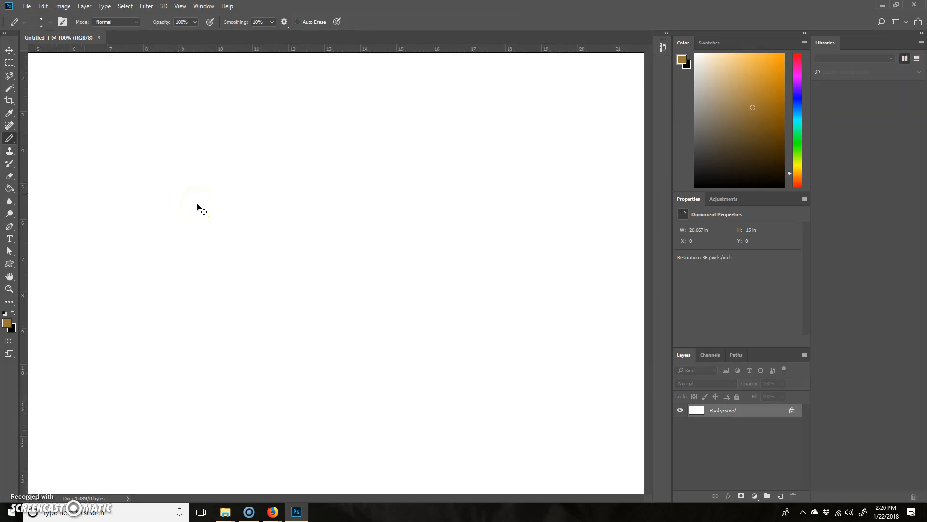
key(ctrl+minus)
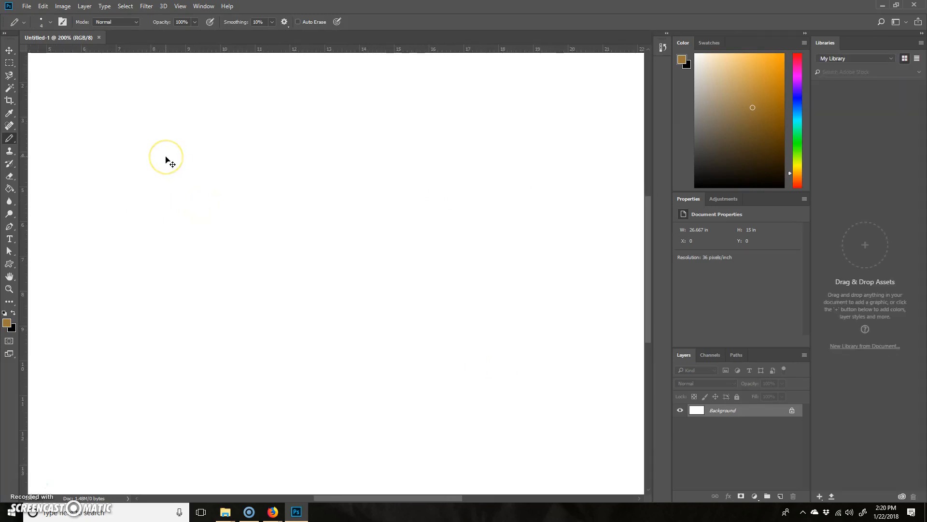
key(ctrl+minus)
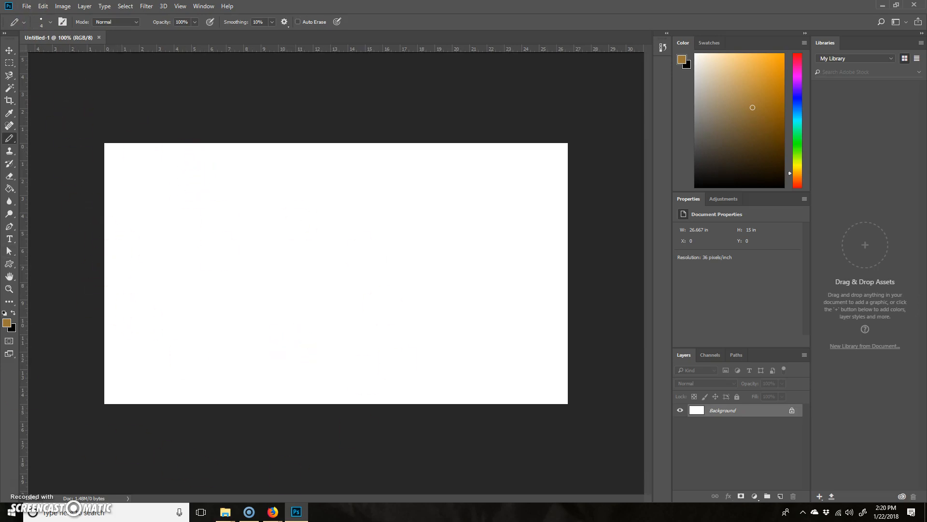
click(792, 411)
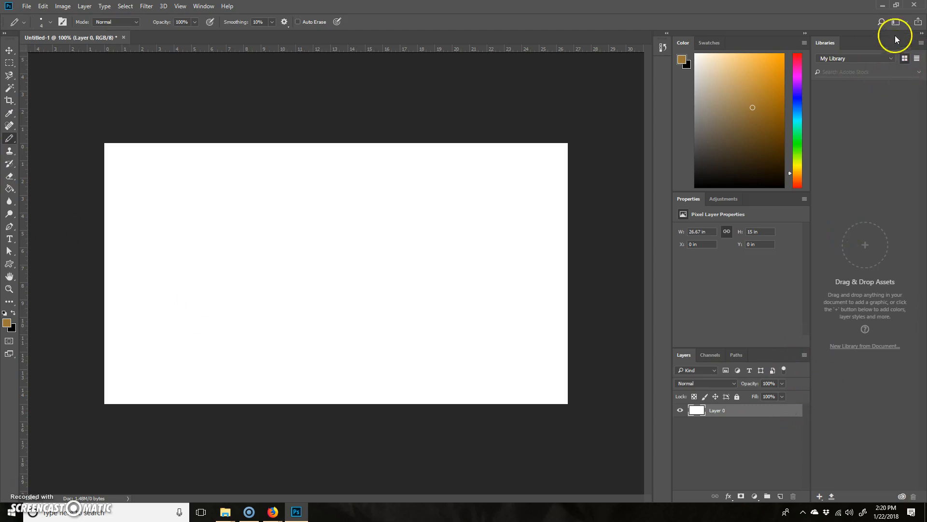
Remove the Libraries panel from the workspace and enlarge the Layers panel by shrinking the panels above it.
click(923, 33)
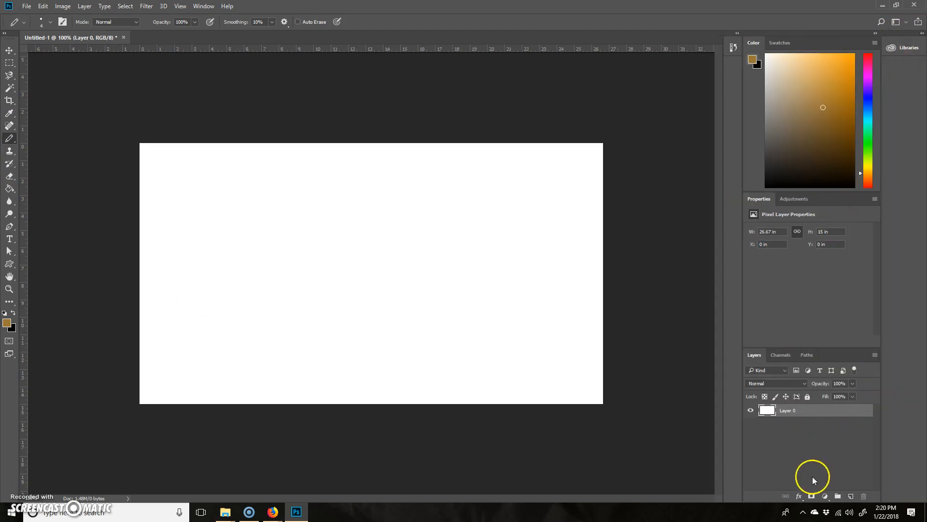
drag(896, 34, 714, 116)
drag(842, 35, 911, 42)
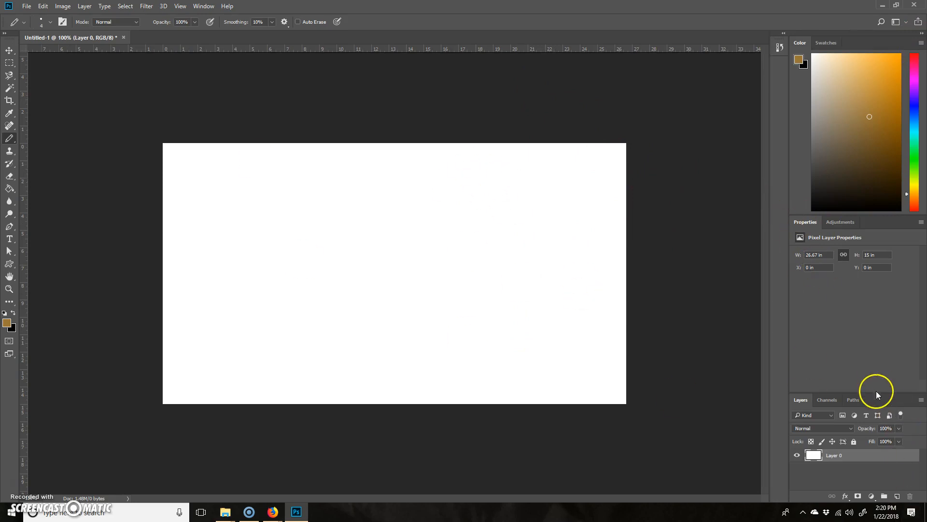
drag(875, 391, 849, 242)
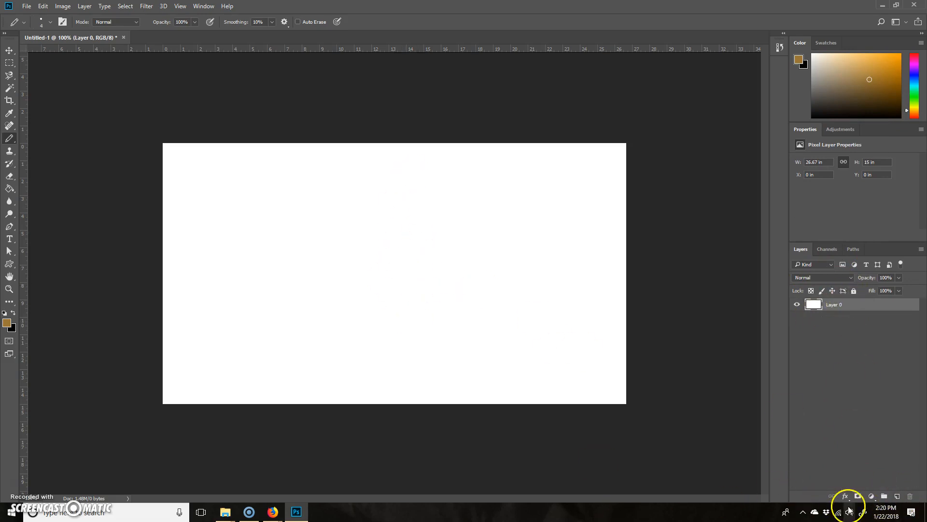
Add a new empty layer above Layer 0 and switch to the Brush Tool with its tip reduced to 4 px.
click(897, 496)
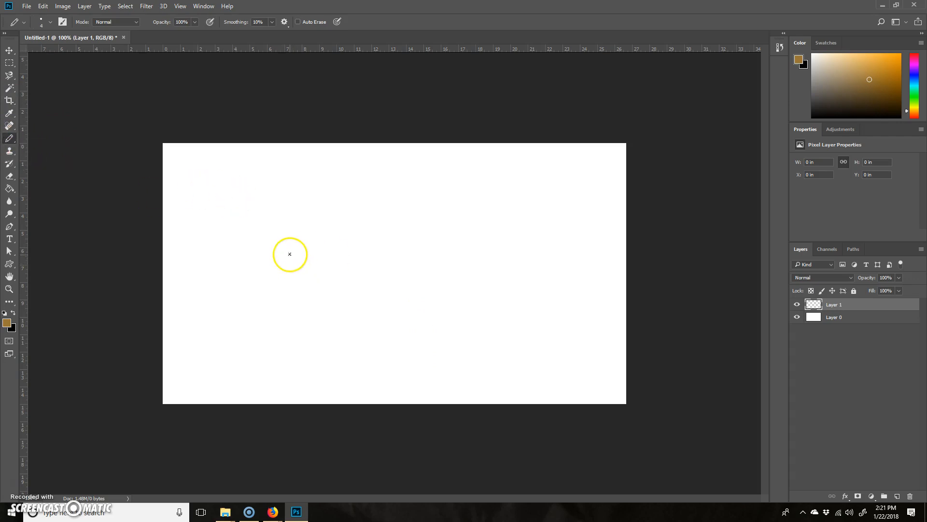
scroll(294, 252, up, 1)
scroll(297, 249, up, 5)
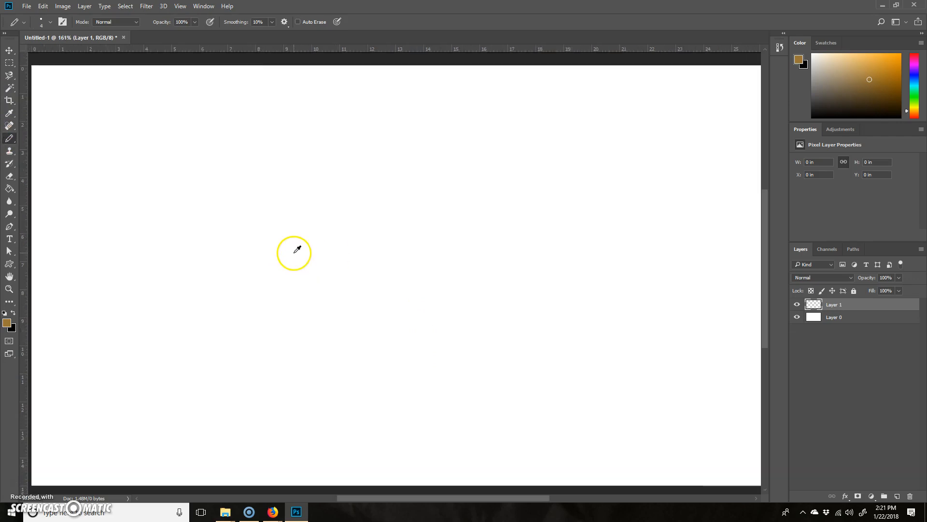
right_click(9, 139)
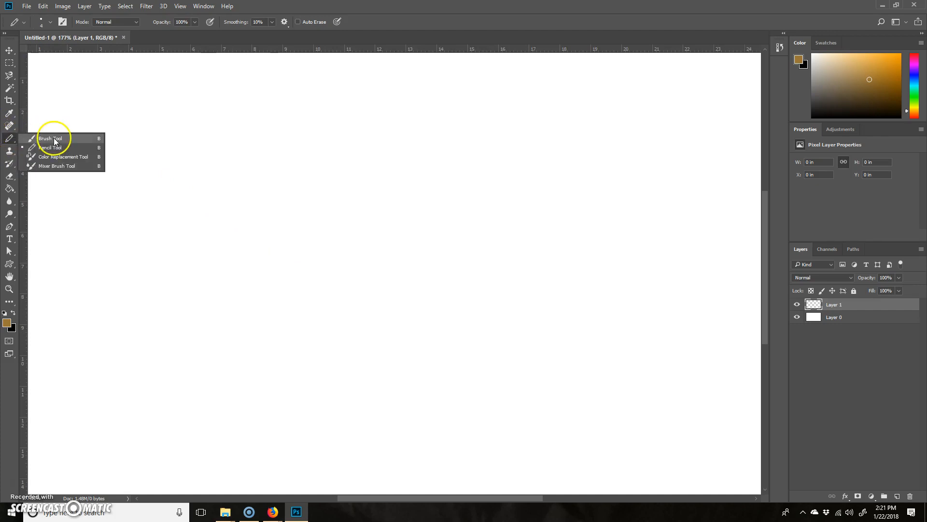
click(56, 140)
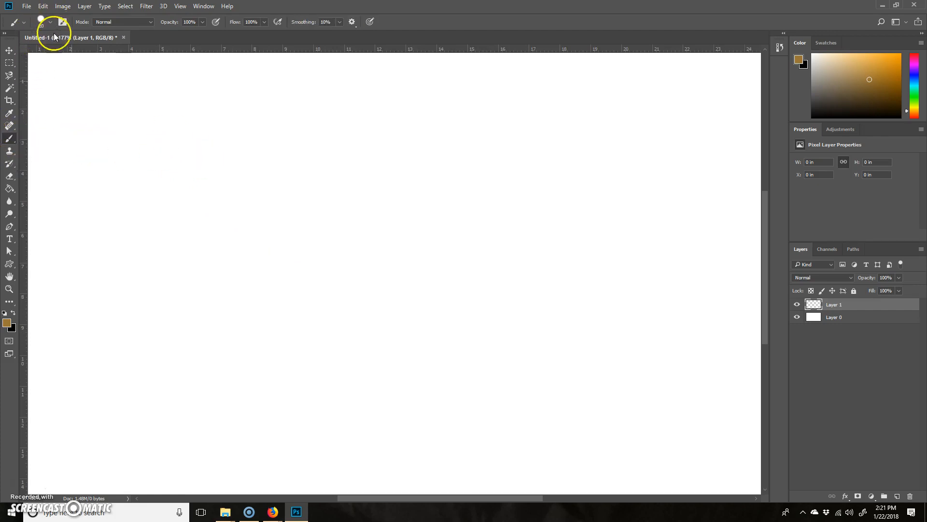
key(bracketleft)
key(bracketleft)
key(bracketleft)
key(bracketleft)
key(bracketleft)
key(bracketleft)
key(bracketleft)
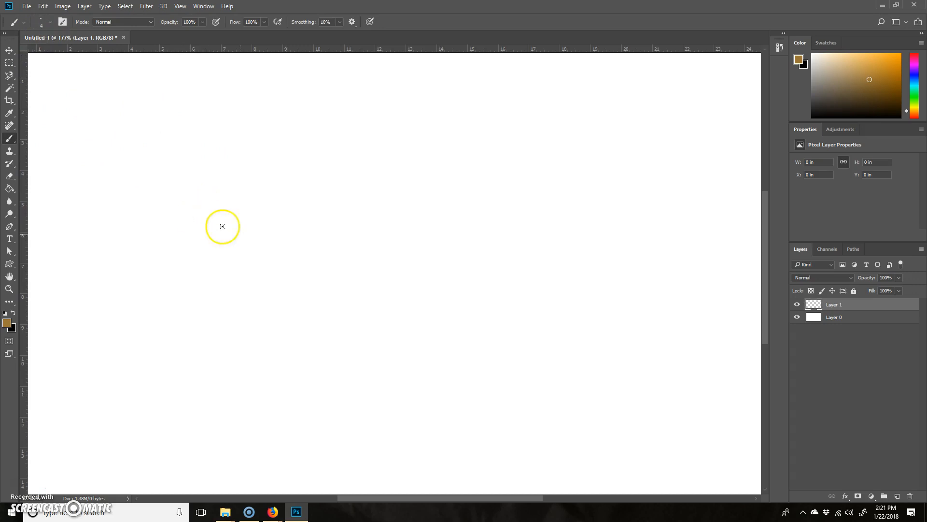
Check in the view's Show options that the Pixel Grid is enabled.
key(ctrl+plus)
key(ctrl+plus)
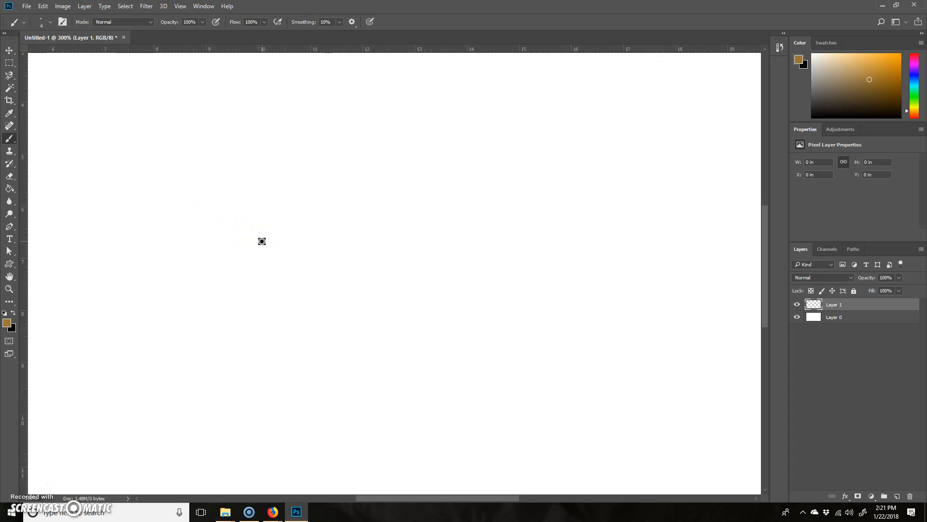
click(170, 6)
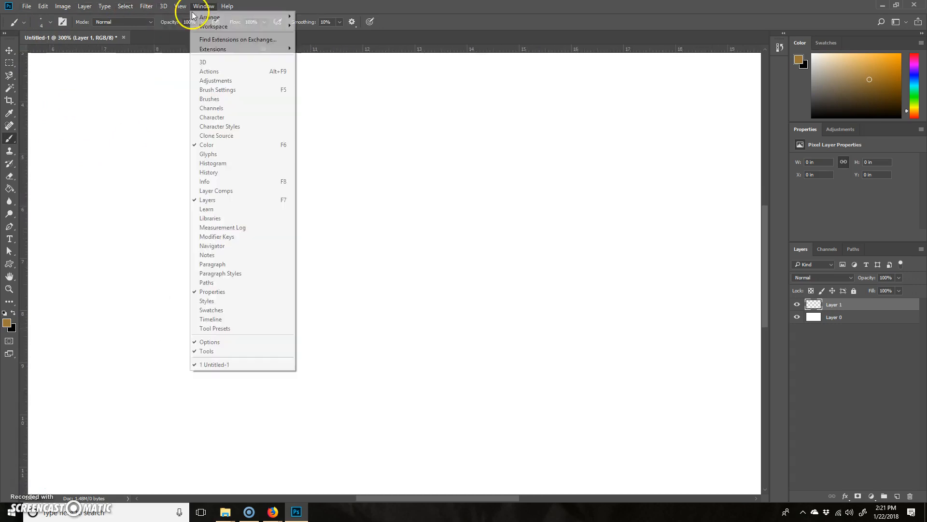
mouse_move(224, 171)
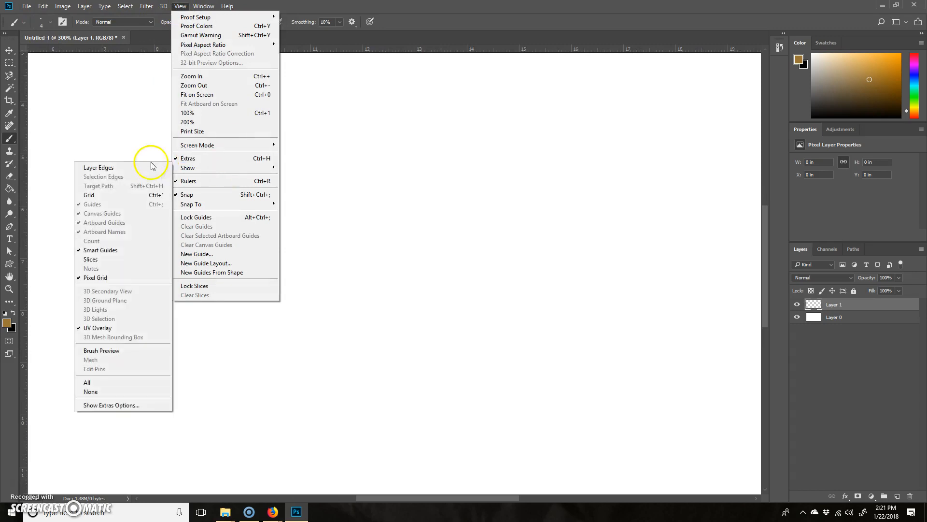
click(107, 278)
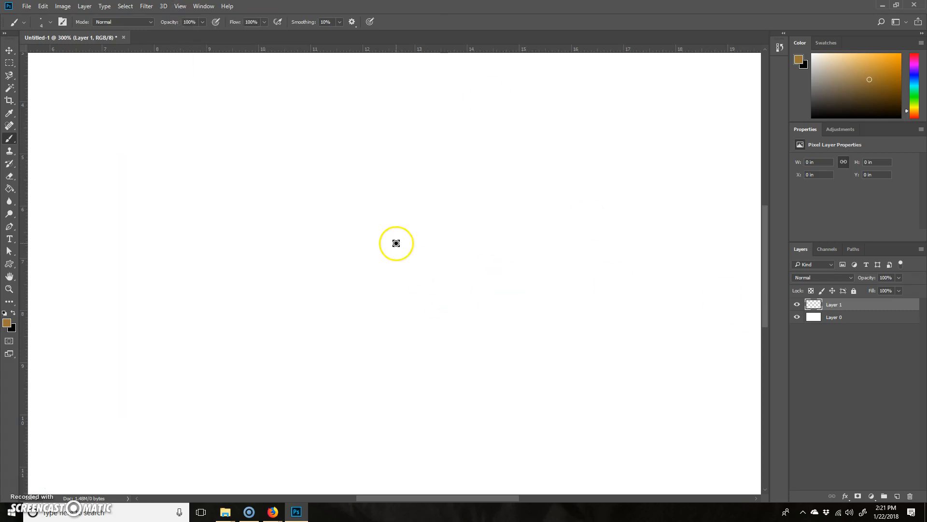
Hide the white Layer 0 so that only the transparent Layer 1 is displayed.
key(ctrl+plus)
key(ctrl+plus)
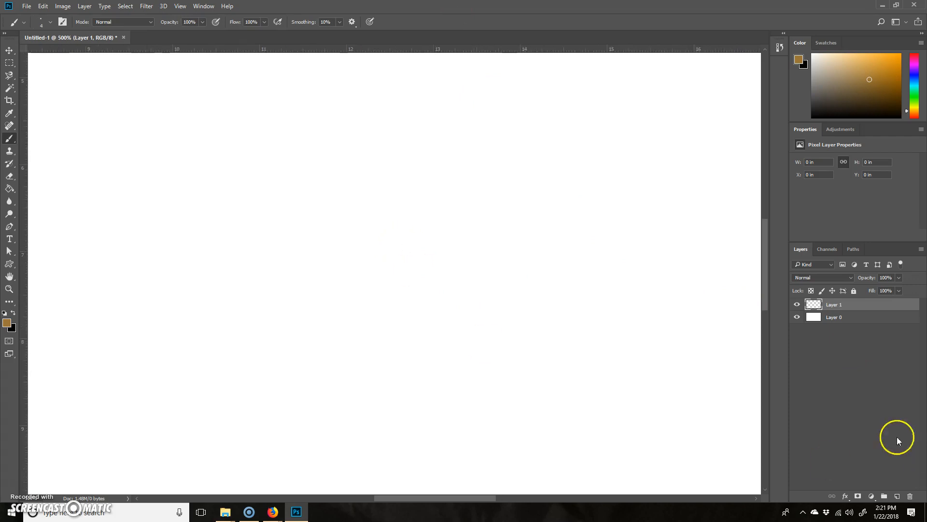
click(797, 317)
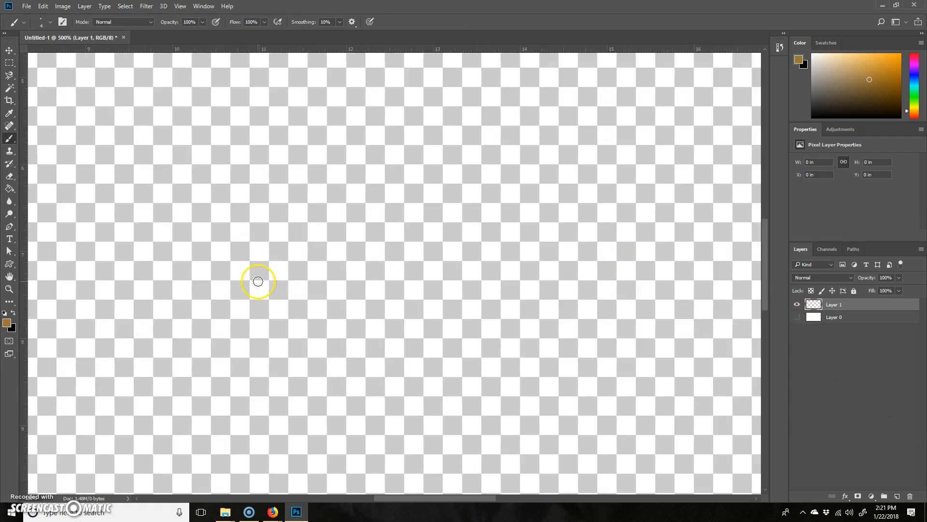
Paint a diagonal brown brush stroke about 1.1 in wide and 0.7 in high on Layer 1, undoing the shorter first attempt.
key(ctrl+plus)
key(ctrl+plus)
key(ctrl+plus)
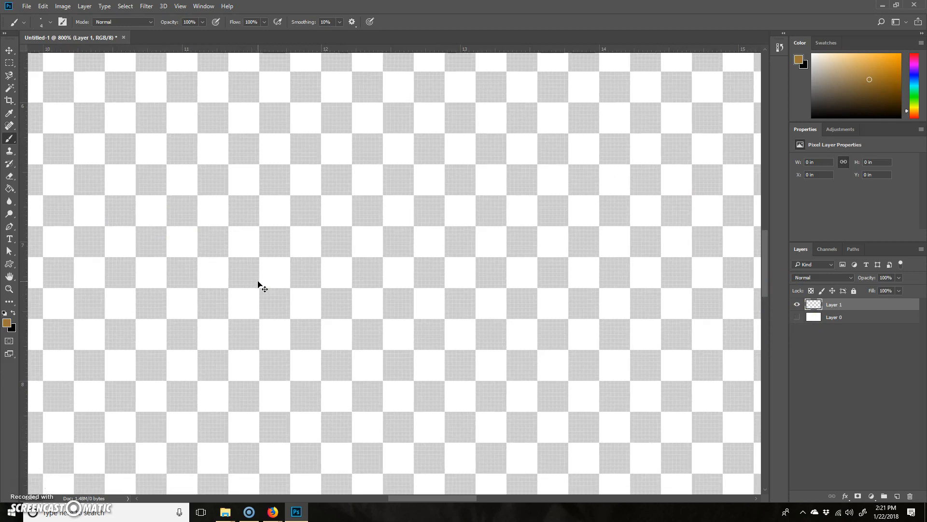
key(ctrl+plus)
key(ctrl+plus)
key(ctrl+plus)
key(ctrl+plus)
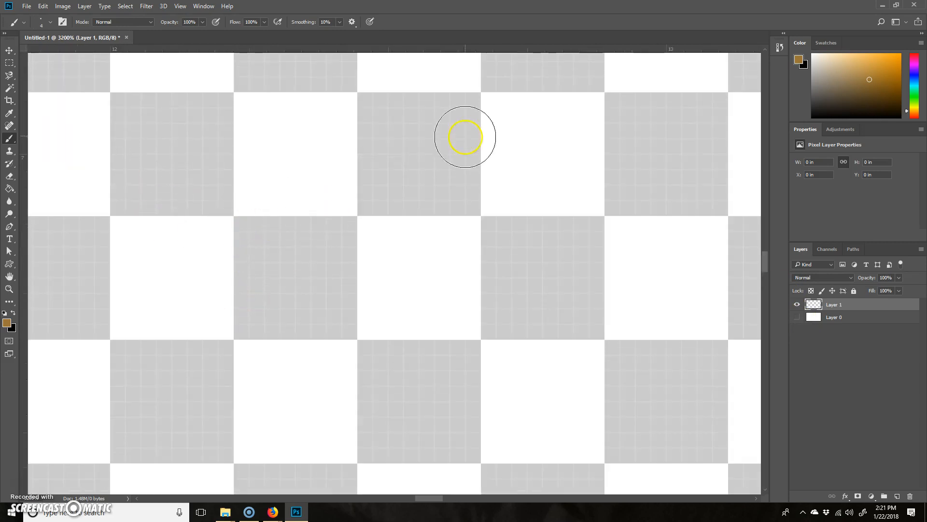
drag(449, 127, 285, 292)
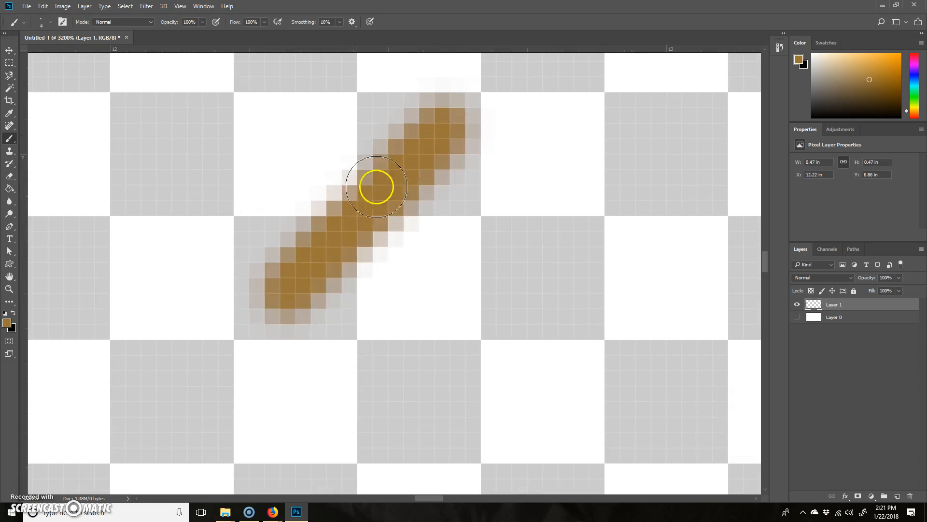
key(ctrl+z)
drag(558, 93, 60, 402)
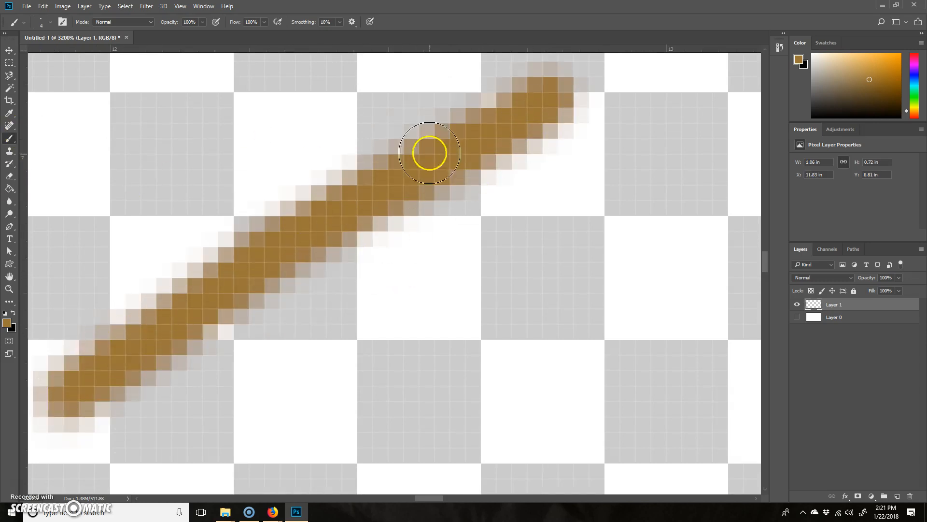
Draw a second diagonal brown stroke with the Pencil Tool to the right of the soft-edged brush stroke.
right_click(6, 144)
click(53, 147)
mouse_move(686, 177)
mouse_down()
mouse_move(495, 413)
mouse_move(410, 490)
mouse_up()
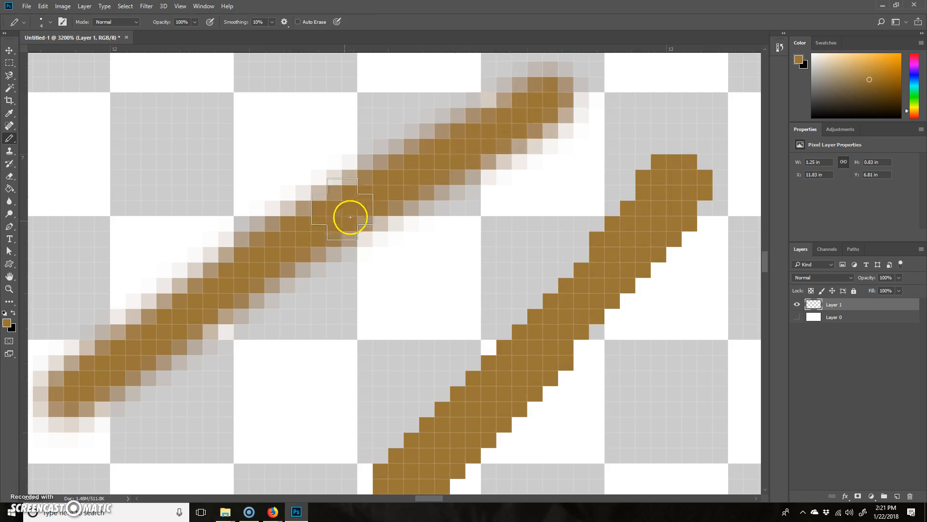
Delete both brown test strokes from Layer 1 using a rectangular marquee selection, and clear the selection.
key(ctrl+minus)
key(ctrl+minus)
key(ctrl+minus)
key(ctrl+minus)
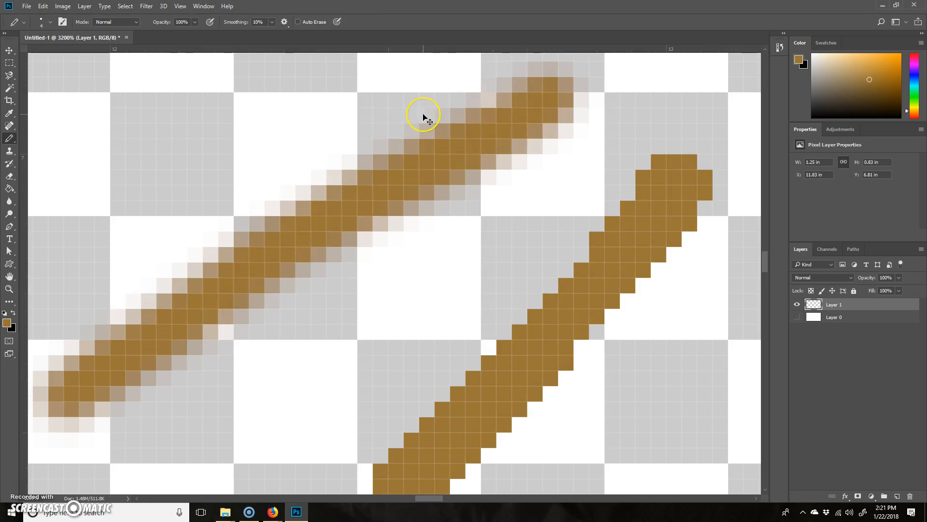
key(ctrl+minus)
key(ctrl+minus)
key(ctrl+minus)
key(ctrl+minus)
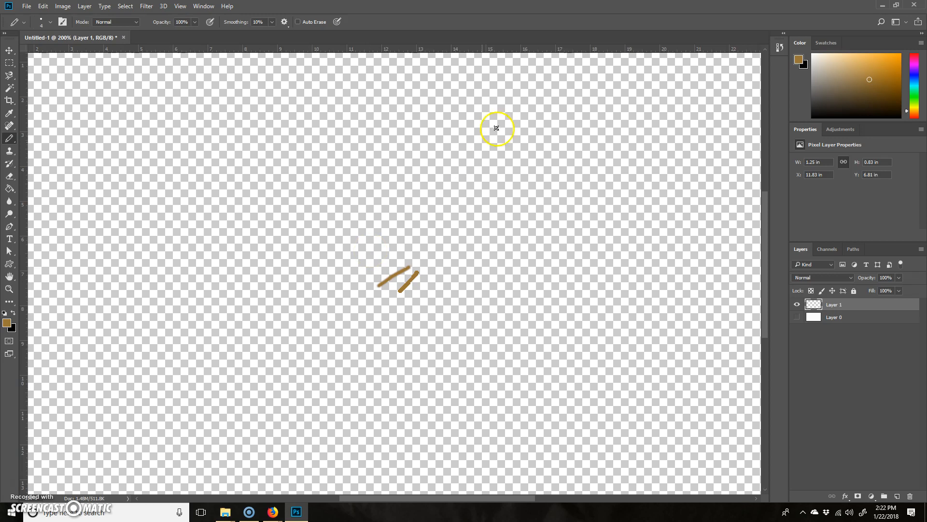
key(m)
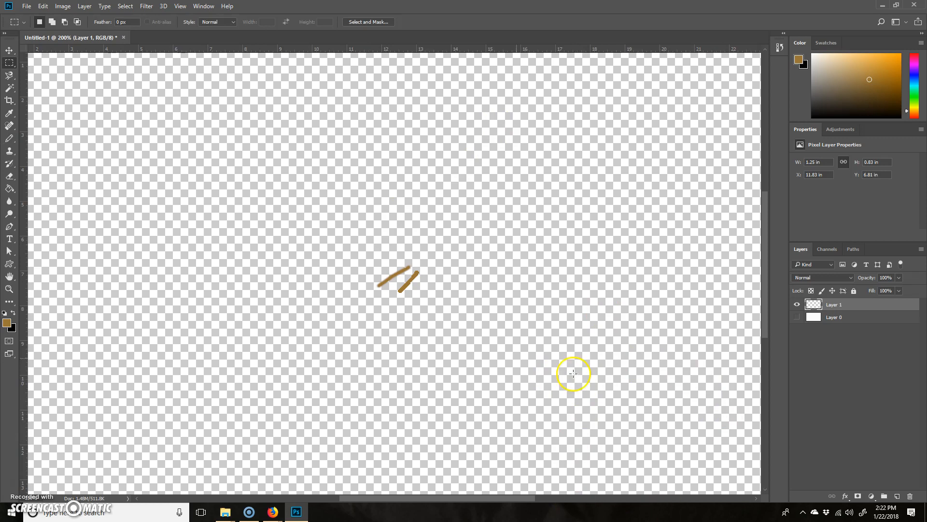
drag(356, 319, 455, 242)
key(Delete)
click(379, 248)
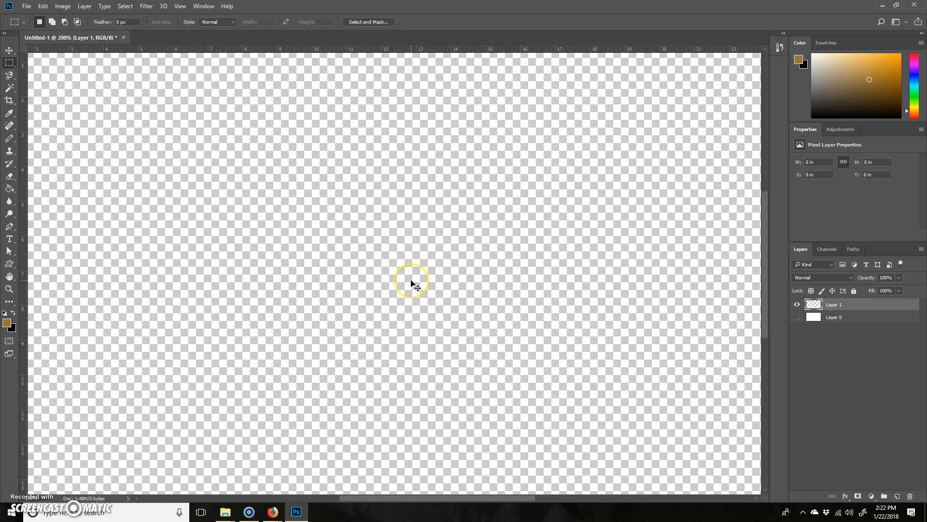
Make a rectangular marquee selection about 2 in wide and 0.67 in high near the middle of the canvas.
key(ctrl+plus)
key(ctrl+plus)
key(ctrl+plus)
key(ctrl+plus)
key(ctrl+plus)
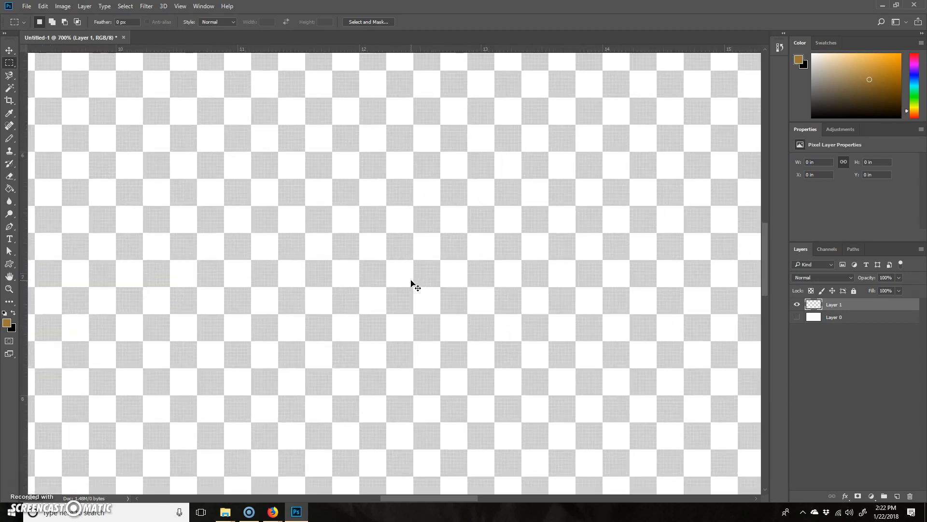
key(ctrl+plus)
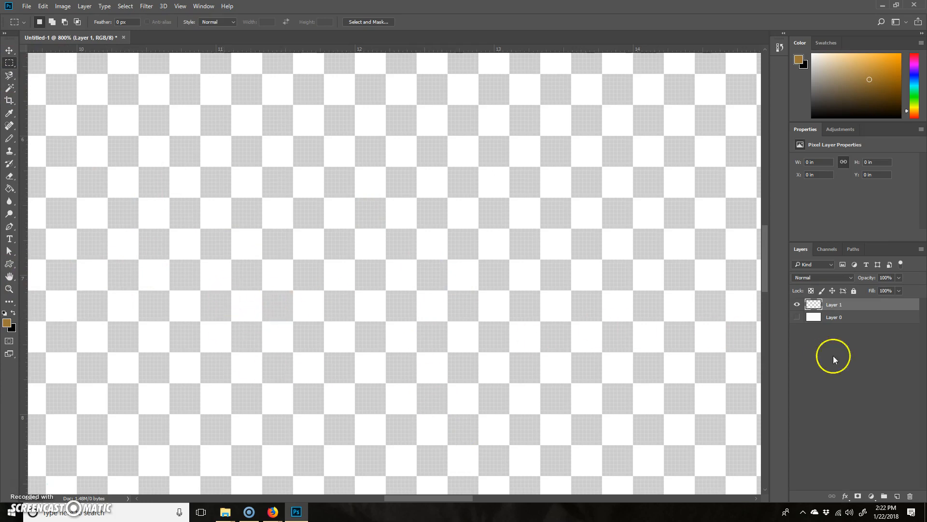
drag(212, 394, 635, 231)
drag(200, 229, 479, 321)
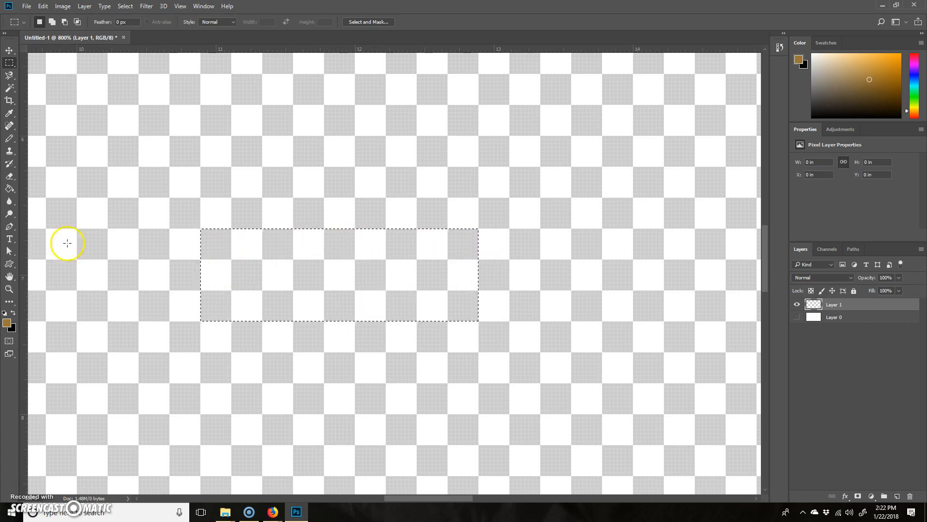
Fill the selected rectangle on Layer 1 with brown #9a7128 using the Paint Bucket.
click(10, 189)
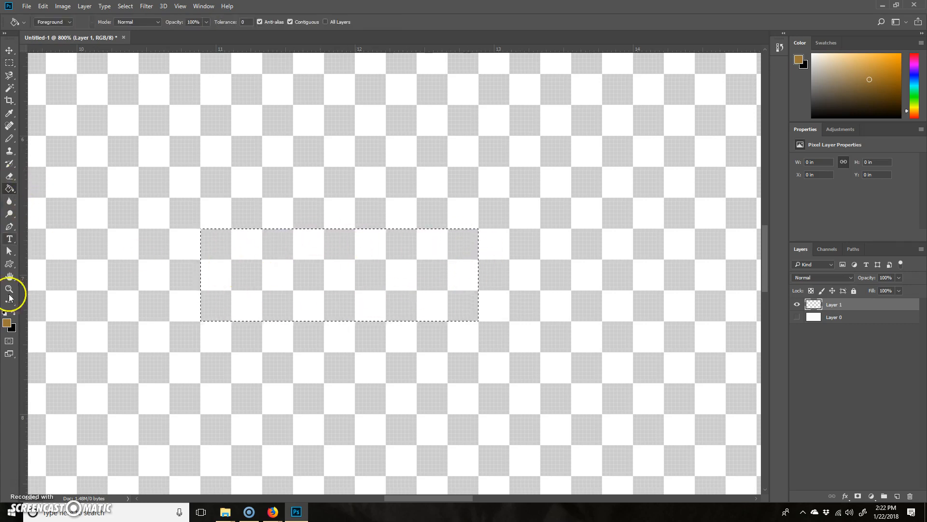
click(7, 322)
click(654, 202)
drag(653, 202, 649, 221)
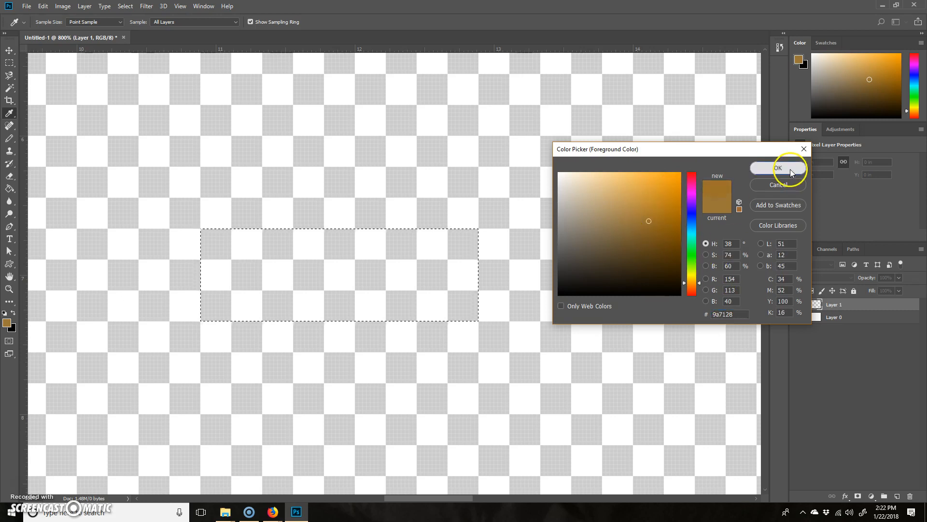
click(777, 168)
click(459, 249)
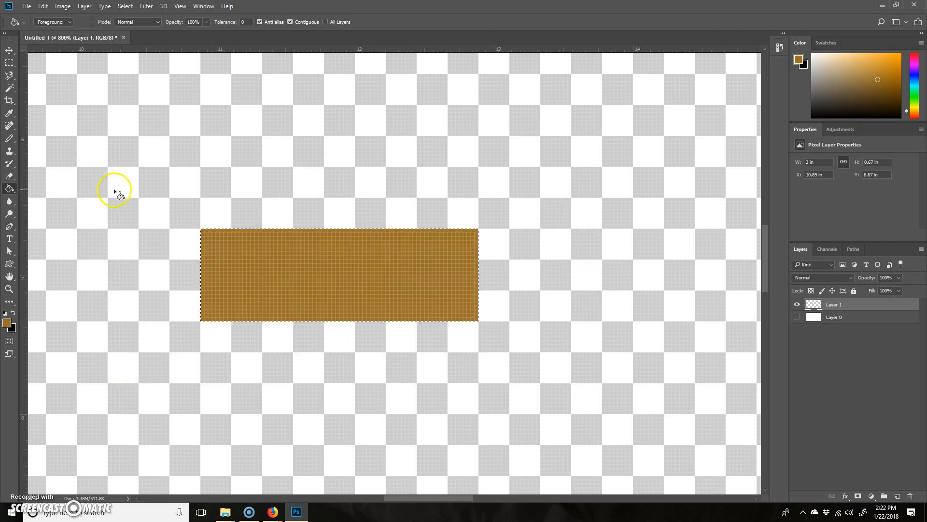
Marquee-select the upper third of the brown block and set the foreground colour to a medium green with hue 100°.
click(9, 62)
drag(123, 178, 614, 259)
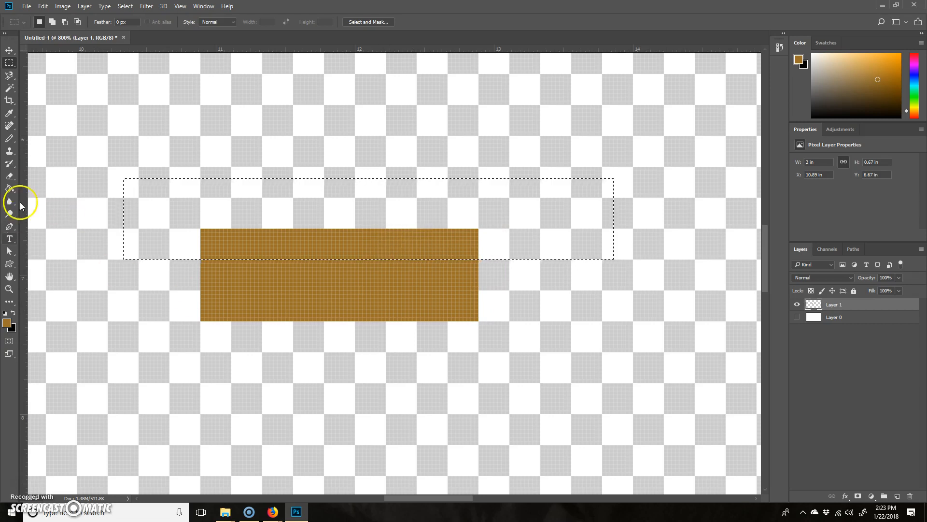
click(9, 188)
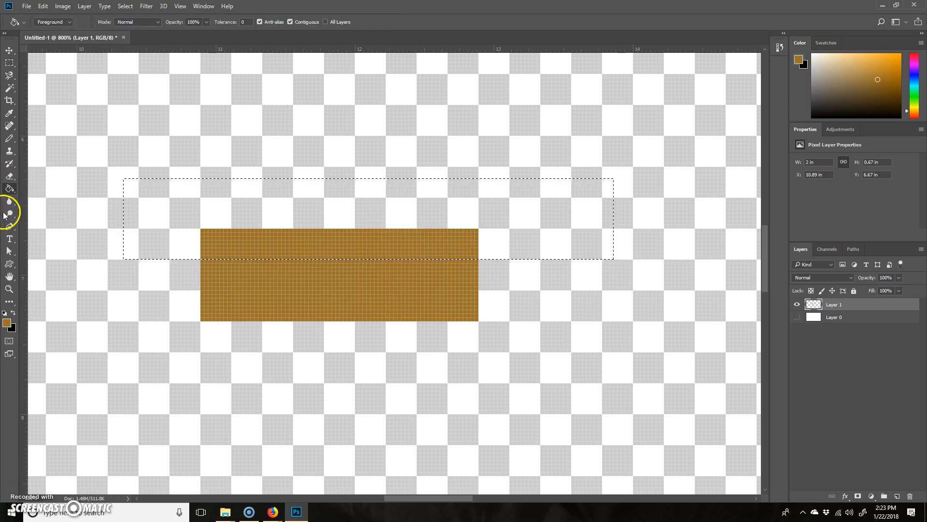
click(9, 322)
click(694, 260)
click(658, 218)
drag(658, 219, 648, 212)
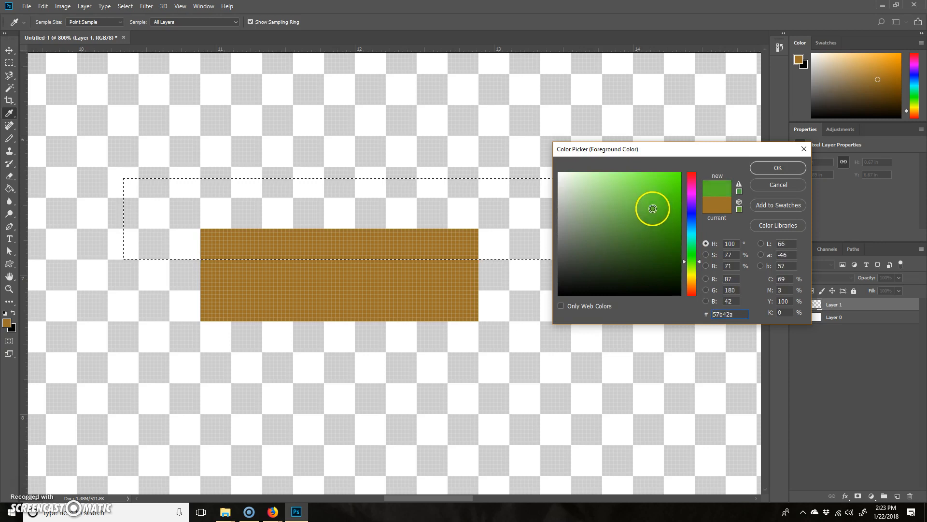
click(778, 168)
Fill the selected upper strip of the brown block with green, undoing the misplaced fills, and deselect.
click(362, 268)
key(ctrl+z)
click(290, 211)
key(ctrl+z)
click(291, 233)
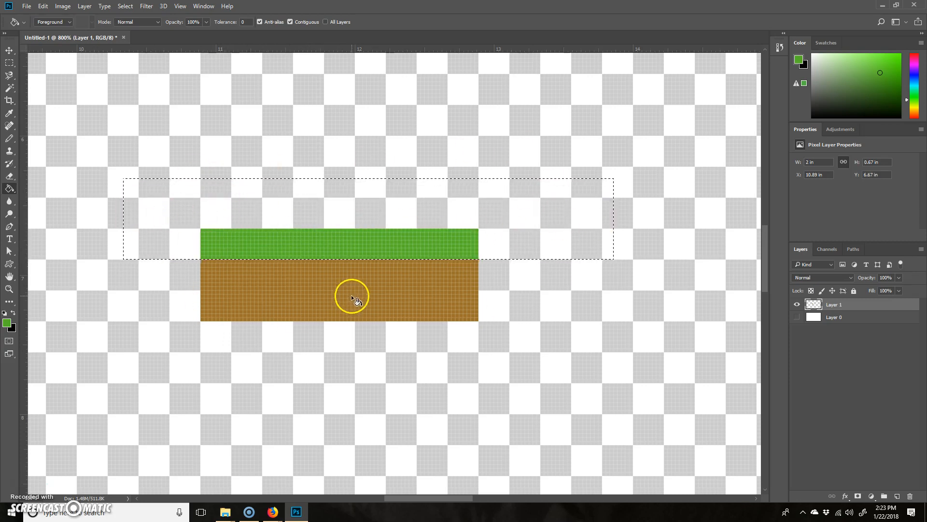
click(10, 62)
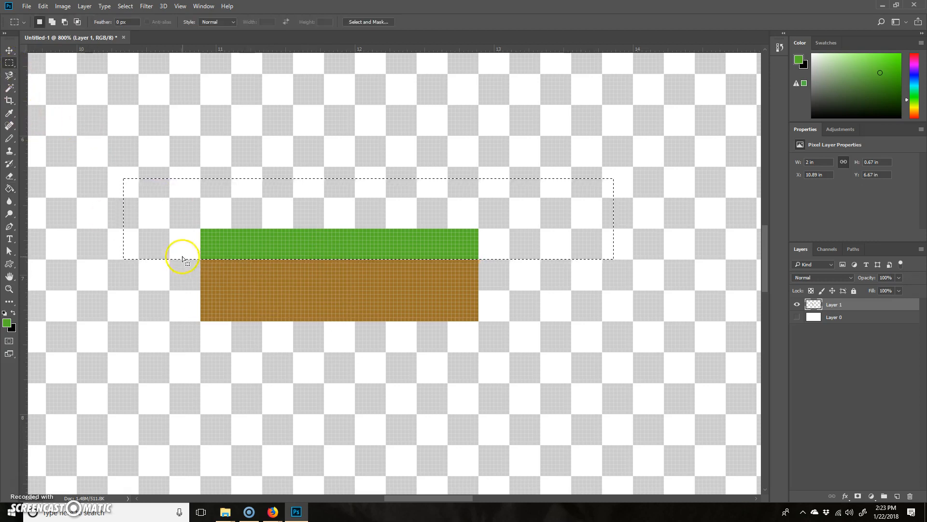
click(507, 281)
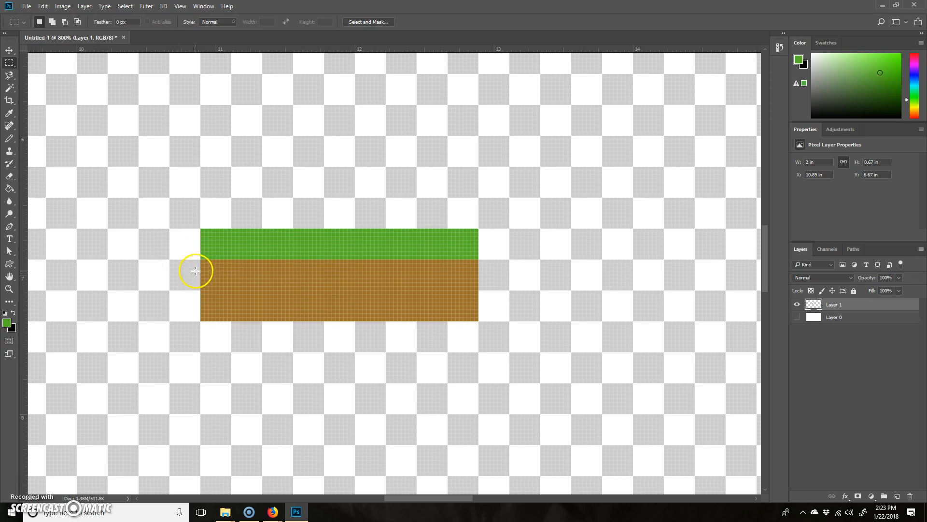
Draw an irregular green grass edge along the boundary with the brown soil using a 1 px Pencil.
key(ctrl+plus)
key(ctrl+plus)
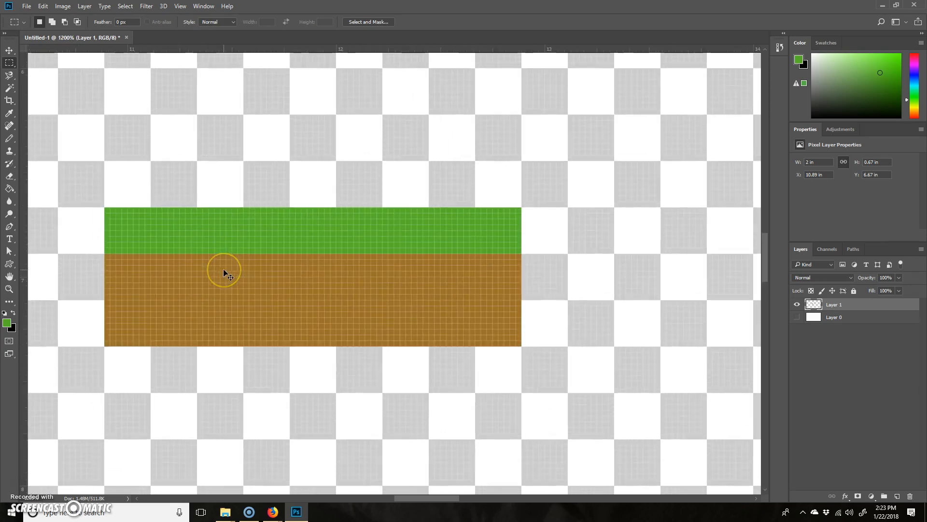
drag(260, 262, 353, 260)
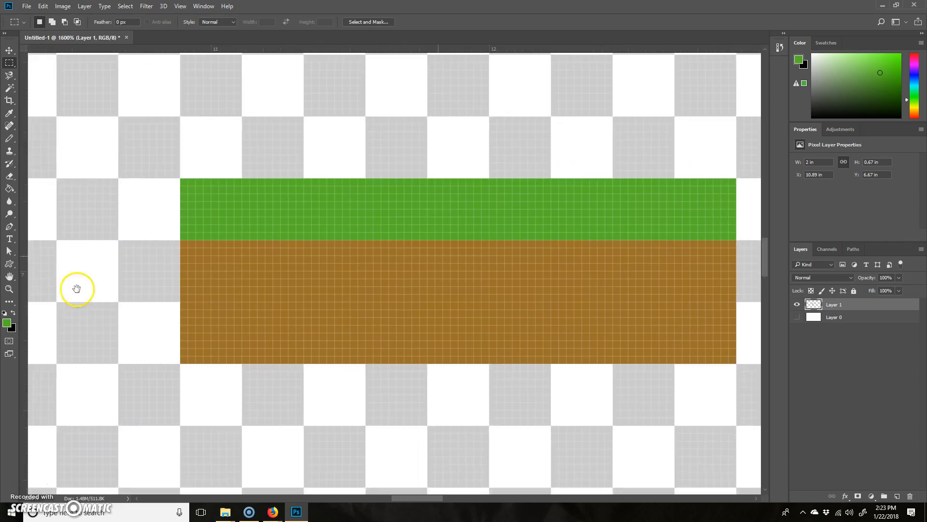
key(b)
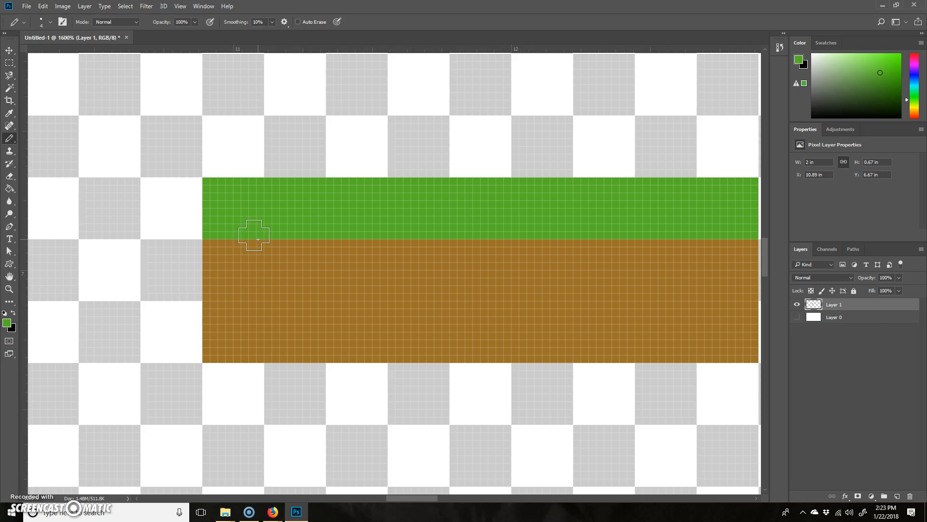
key(bracketleft)
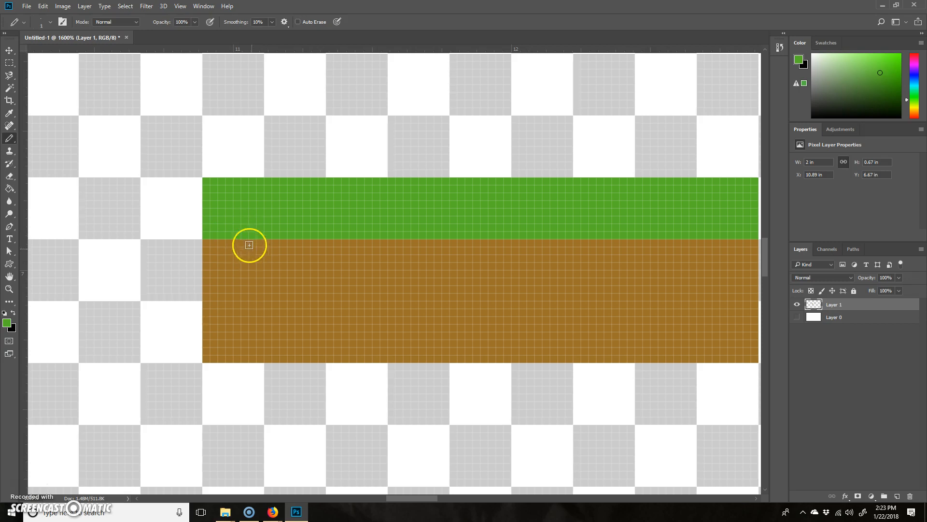
mouse_move(214, 236)
mouse_down()
mouse_move(229, 255)
mouse_move(230, 241)
mouse_move(245, 232)
mouse_move(264, 252)
mouse_move(262, 244)
mouse_move(296, 240)
mouse_move(273, 236)
mouse_move(303, 235)
mouse_move(328, 258)
mouse_move(323, 246)
mouse_move(356, 235)
mouse_move(367, 247)
mouse_move(444, 243)
mouse_move(477, 220)
mouse_move(504, 219)
mouse_move(562, 246)
mouse_move(588, 230)
mouse_move(609, 250)
mouse_move(638, 230)
mouse_move(660, 245)
mouse_move(724, 226)
mouse_move(743, 243)
mouse_move(719, 256)
mouse_up()
mouse_move(607, 305)
mouse_down()
mouse_move(423, 320)
mouse_move(529, 287)
mouse_move(352, 294)
mouse_up()
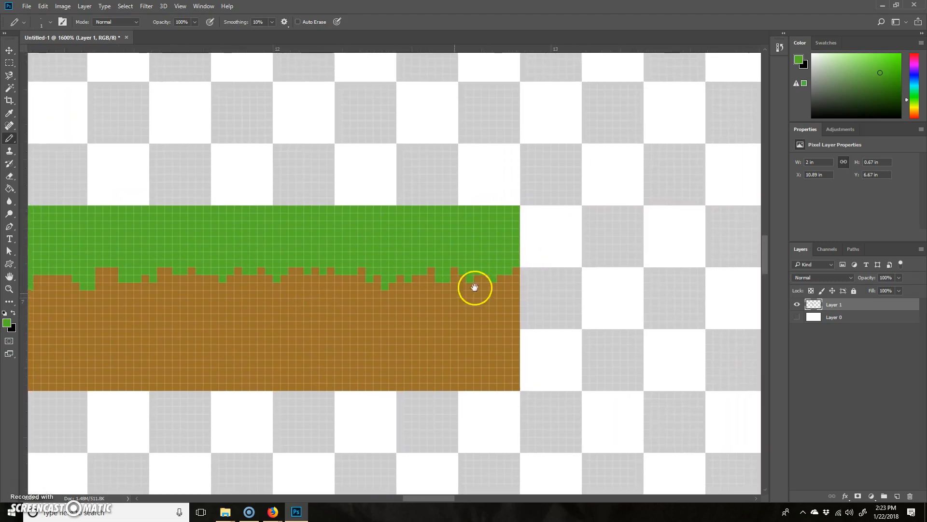
drag(475, 288, 562, 274)
mouse_move(438, 249)
mouse_down()
mouse_move(449, 272)
mouse_move(442, 253)
mouse_up()
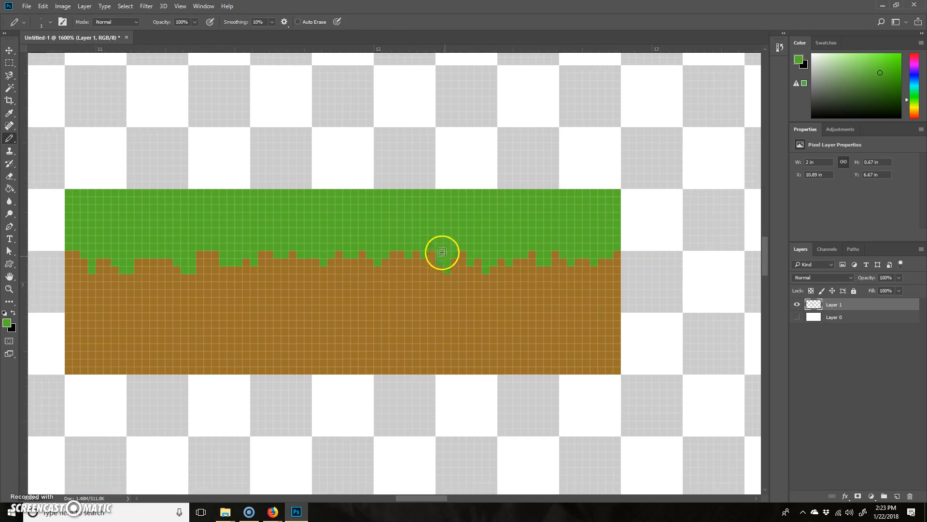
drag(361, 267, 362, 256)
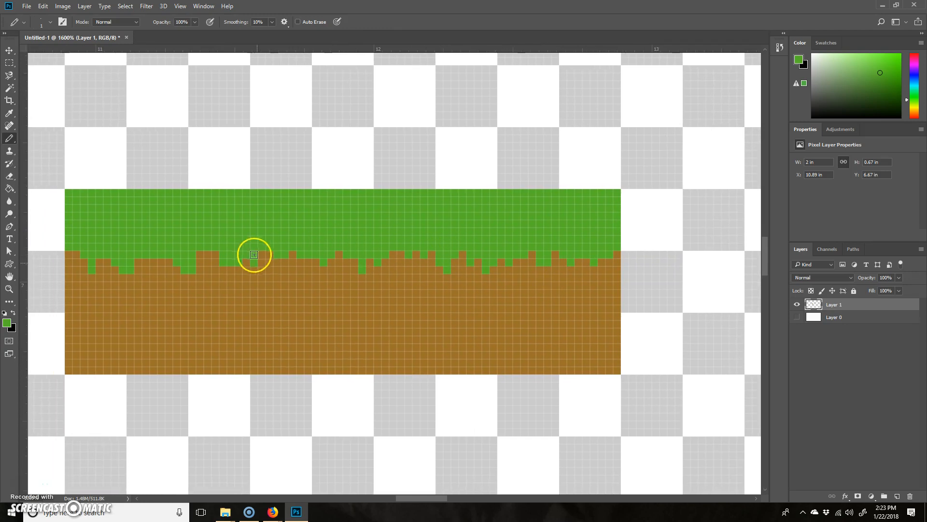
Set the foreground colour to dark green #377917 for drawing with the Pencil Tool.
mouse_move(385, 306)
mouse_down()
mouse_move(488, 250)
mouse_move(308, 308)
mouse_move(413, 264)
mouse_move(335, 268)
mouse_up()
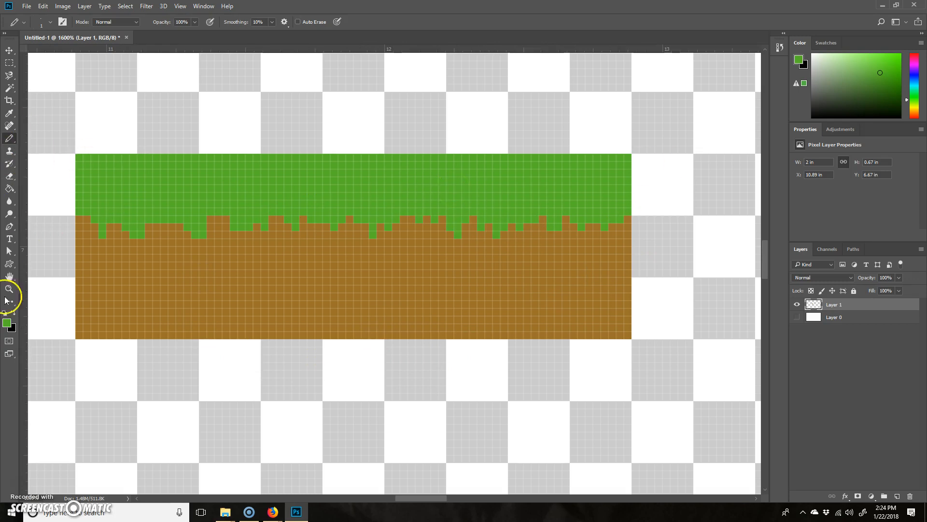
click(7, 324)
mouse_move(650, 236)
mouse_down()
mouse_move(659, 250)
mouse_move(655, 237)
mouse_up()
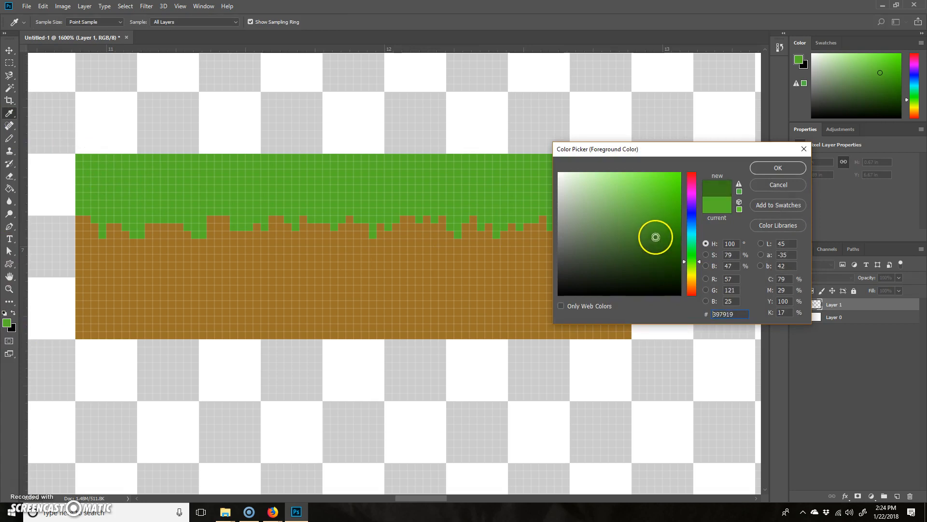
click(777, 168)
key(b)
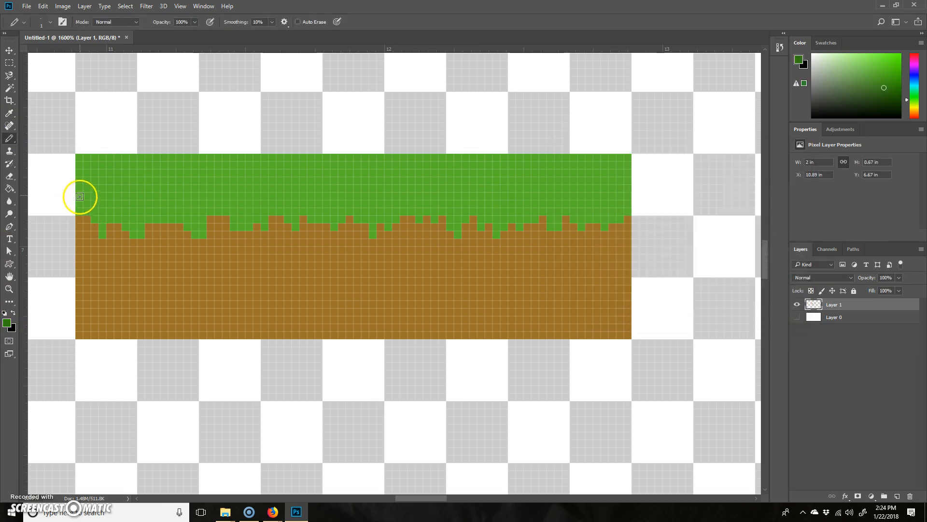
Shade the ragged lower edge of the grass with scattered dark green pixels across the whole width of the block.
mouse_move(83, 209)
mouse_down()
mouse_move(101, 232)
mouse_move(130, 232)
mouse_move(120, 223)
mouse_up()
mouse_move(179, 220)
mouse_down()
mouse_move(195, 236)
mouse_move(244, 229)
mouse_up()
click(227, 211)
click(265, 227)
click(295, 227)
click(286, 221)
click(283, 212)
drag(333, 228, 317, 213)
drag(372, 234, 367, 219)
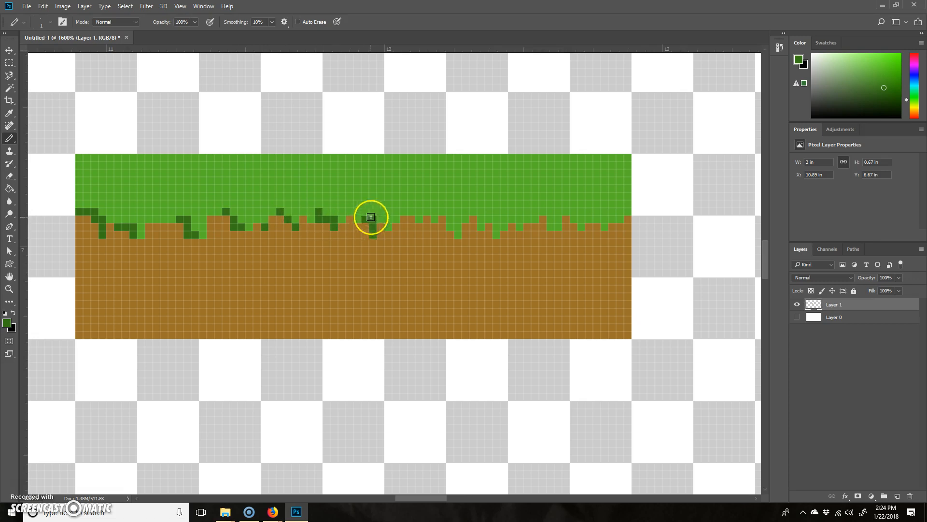
click(417, 218)
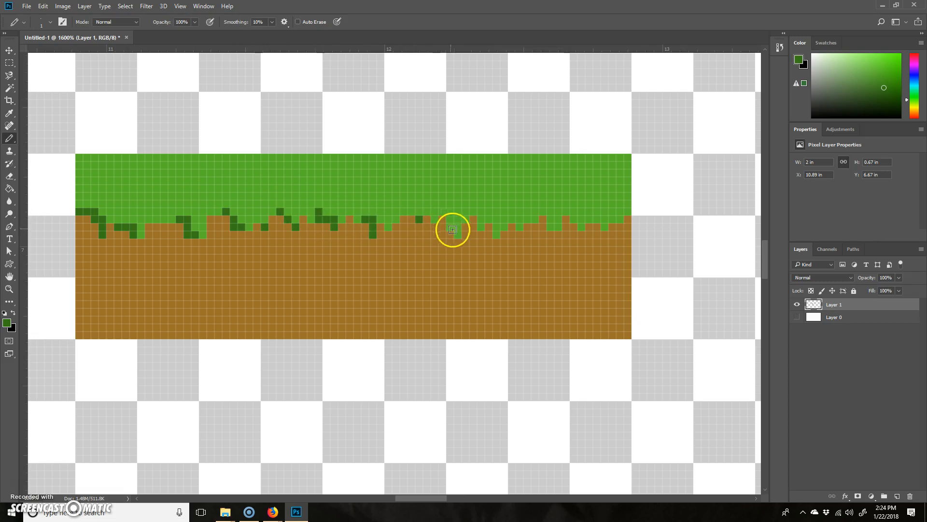
click(432, 211)
mouse_move(456, 232)
mouse_down()
mouse_move(447, 216)
mouse_move(495, 225)
mouse_up()
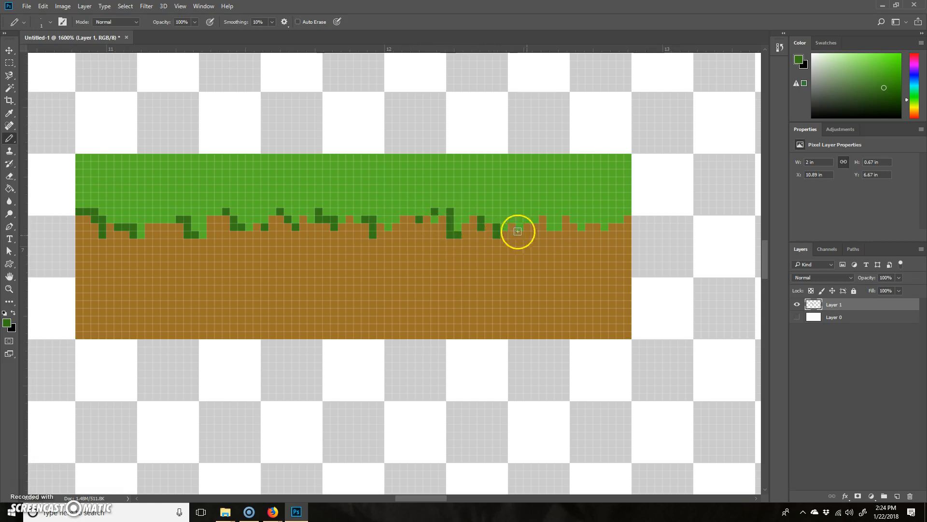
mouse_move(551, 229)
mouse_down()
mouse_move(549, 213)
mouse_move(535, 220)
mouse_move(620, 212)
mouse_up()
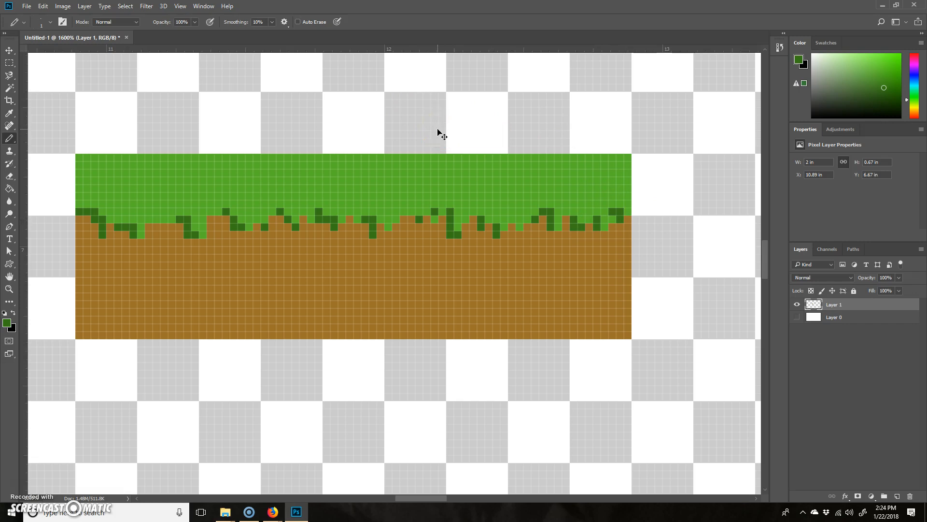
Draw a 1 px highlight line in a lighter green along the grass block's entire top edge, undoing the uneven first attempt.
key(ctrl+minus)
key(ctrl+minus)
key(ctrl+minus)
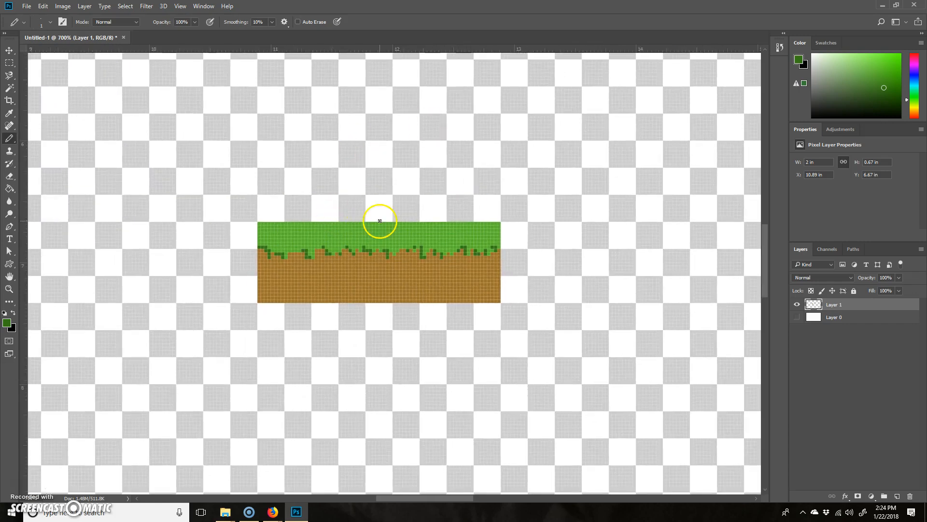
key(ctrl+plus)
key(ctrl+plus)
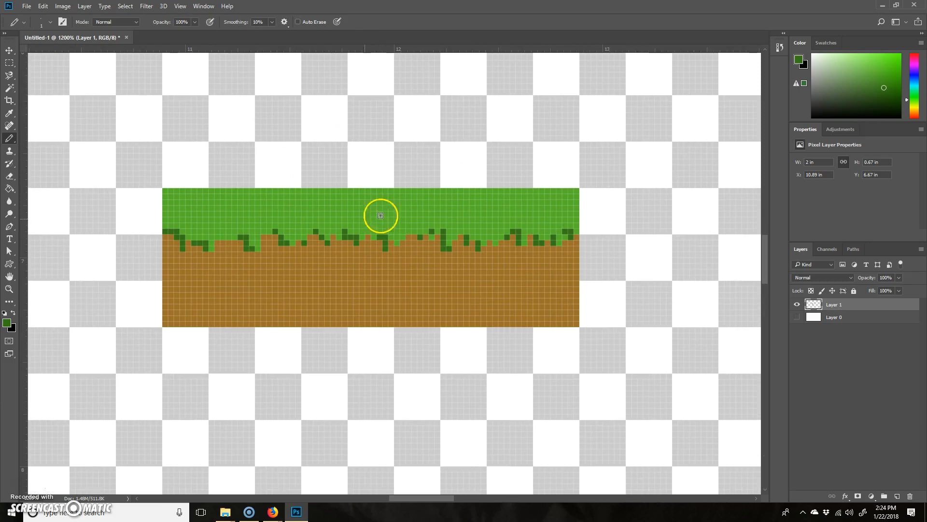
click(7, 324)
drag(649, 199, 653, 196)
click(756, 173)
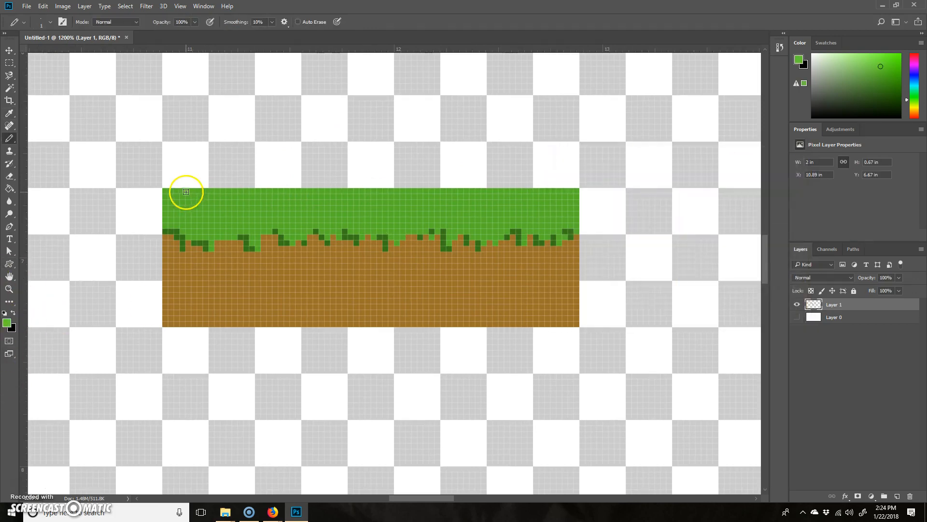
drag(167, 190, 203, 189)
key(ctrl+z)
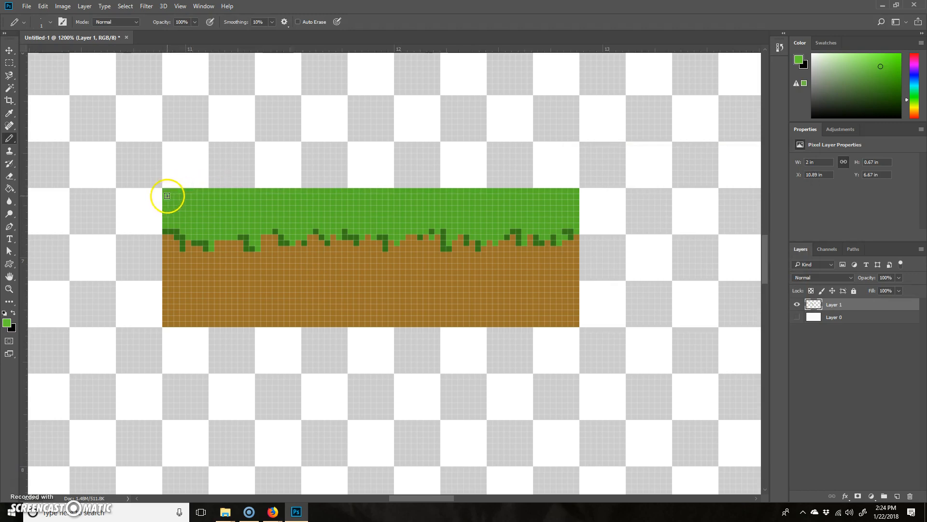
shift+click(577, 191)
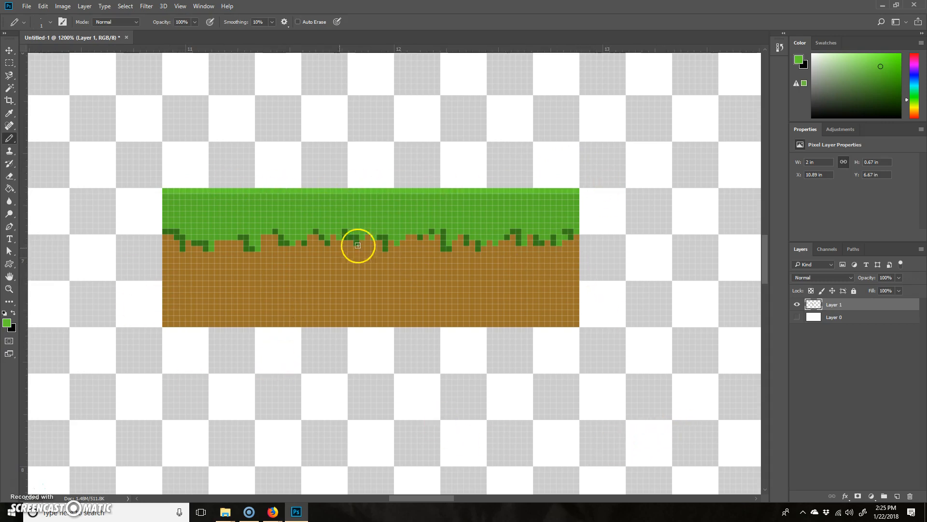
Try to select the brown soil area with the Magic Wand at a tolerance of 5.
click(9, 86)
click(377, 286)
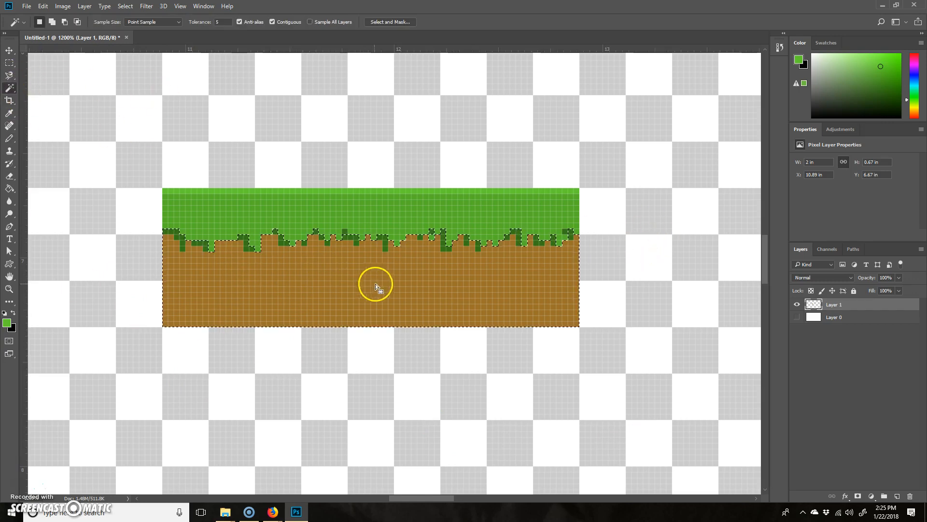
shift+click(246, 247)
Clear the selection, try selecting the brown soil with a smaller Quick Selection brush, and deselect again.
right_click(7, 91)
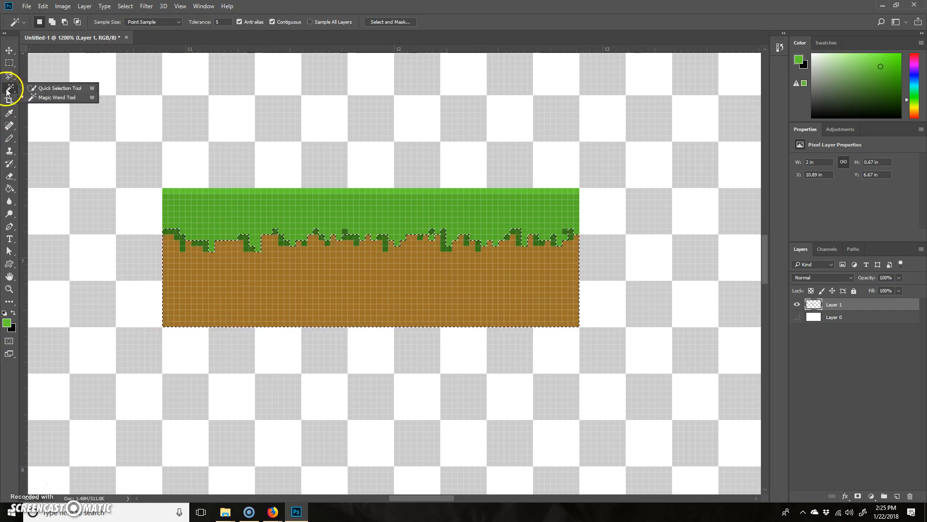
click(68, 88)
key(bracketleft)
key(bracketleft)
key(bracketleft)
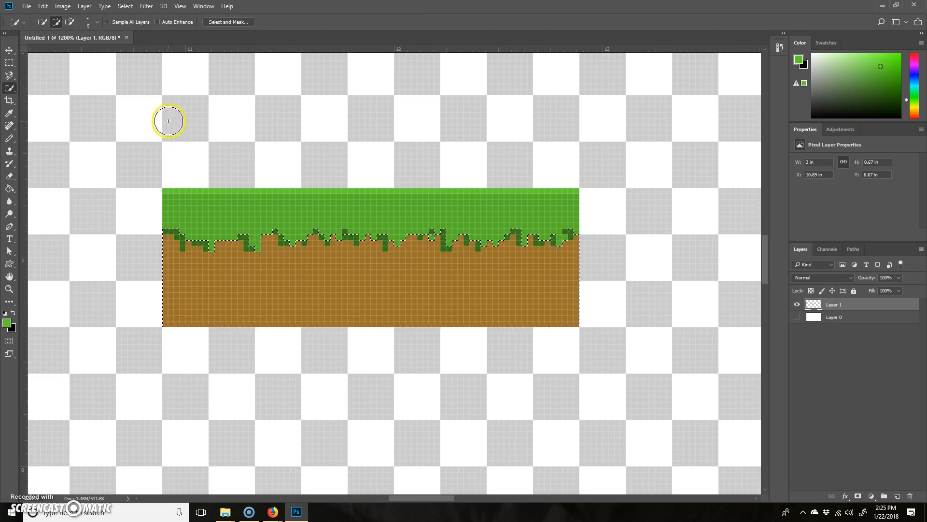
key(ctrl+d)
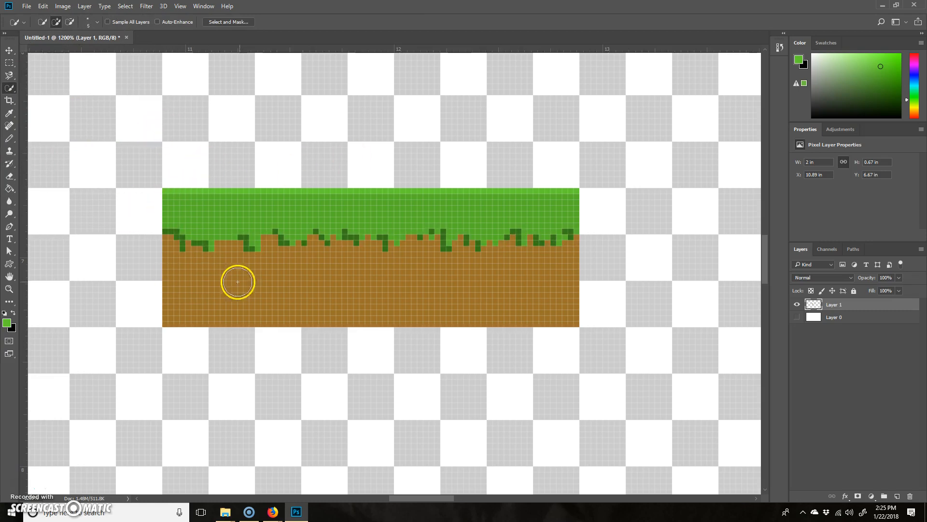
drag(290, 311, 375, 259)
key(ctrl+d)
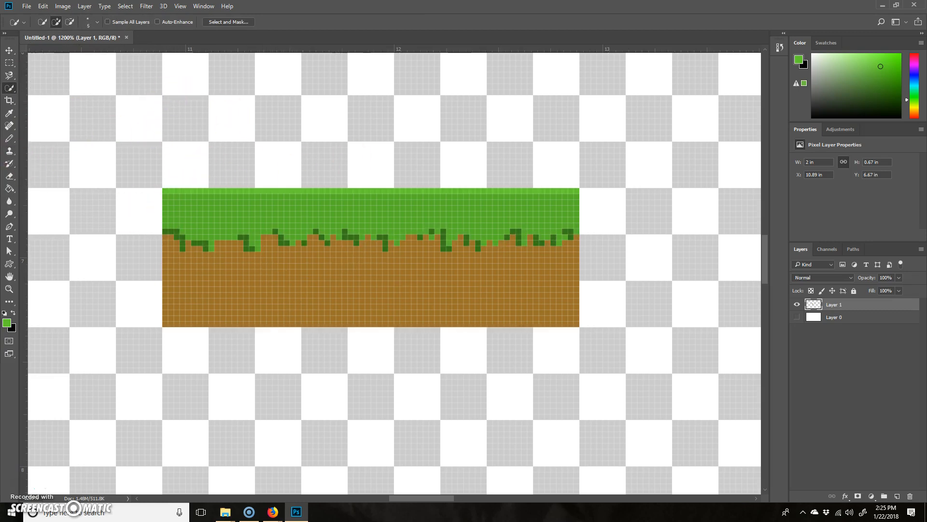
Select the brown soil area below the grass with the Magic Wand, trying a tolerance of 1 and settling on 0.
right_click(4, 90)
click(60, 101)
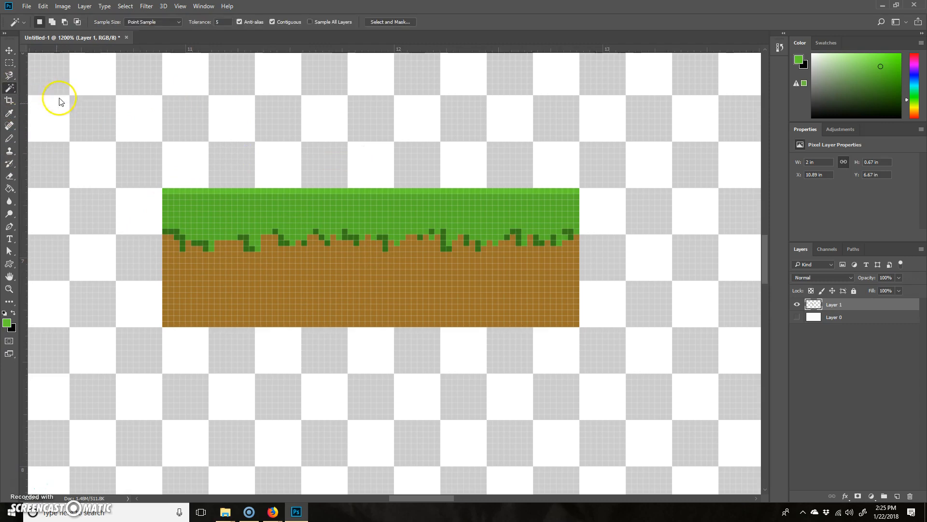
click(225, 21)
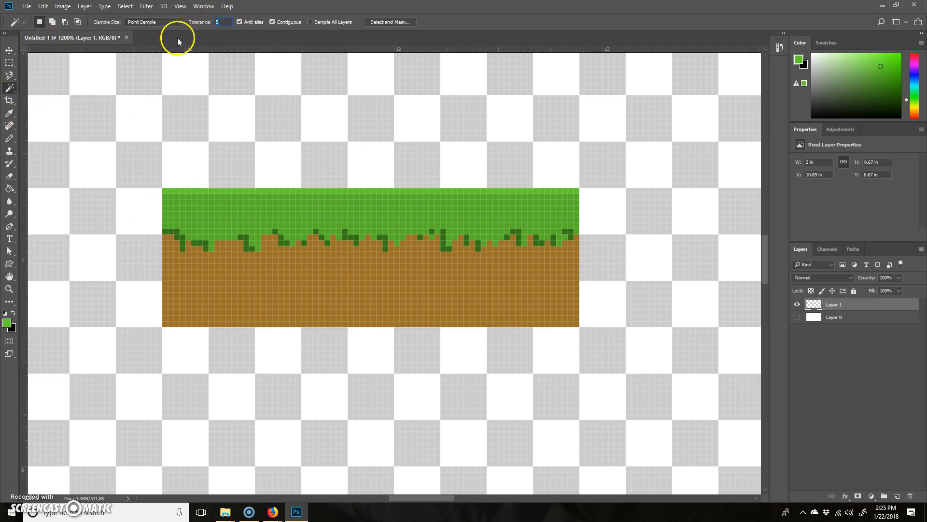
text(1)
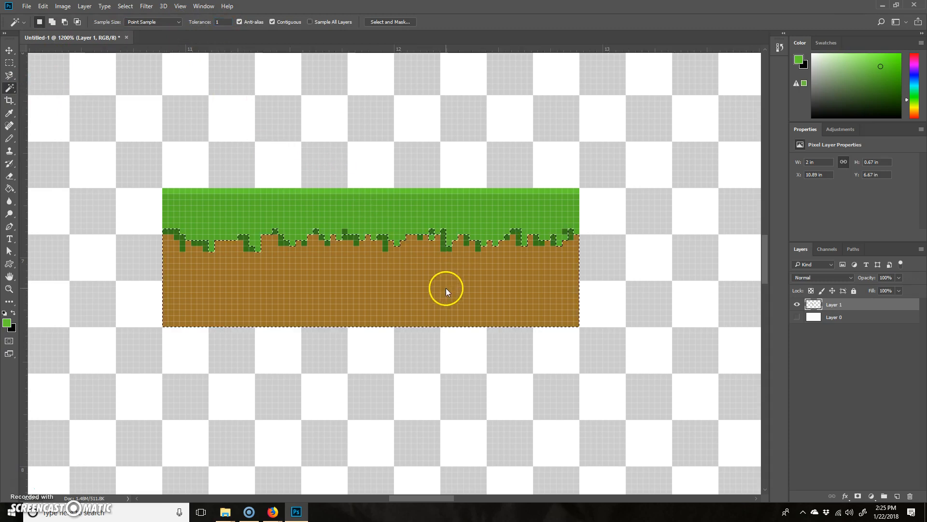
key(ctrl+d)
drag(226, 22, 182, 20)
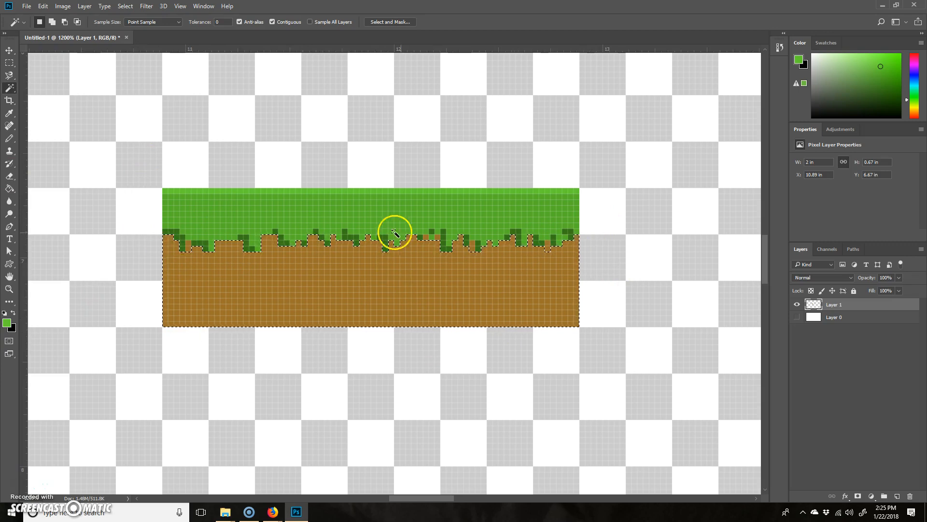
Apply Add Noise to the selected soil with an amount of 9.16%, Gaussian distribution and Monochromatic, after trying Uniform colour noise.
click(114, 6)
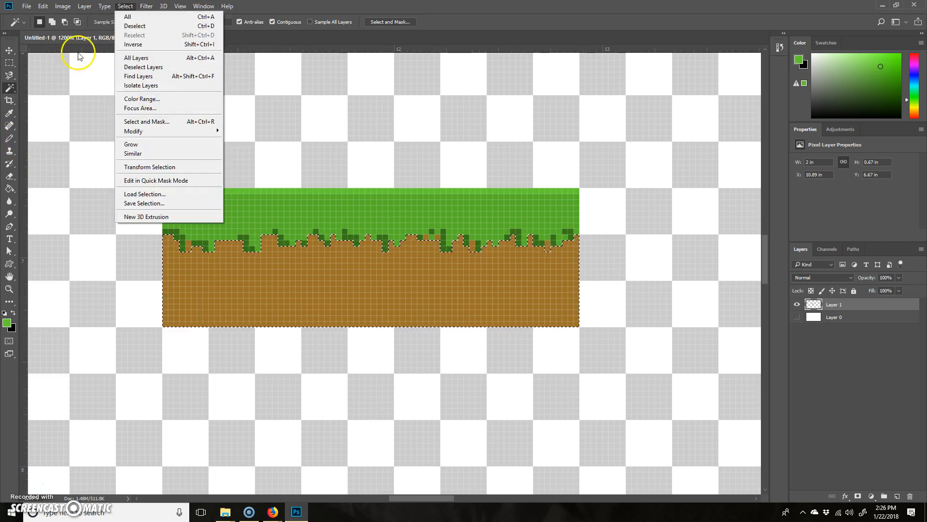
click(147, 6)
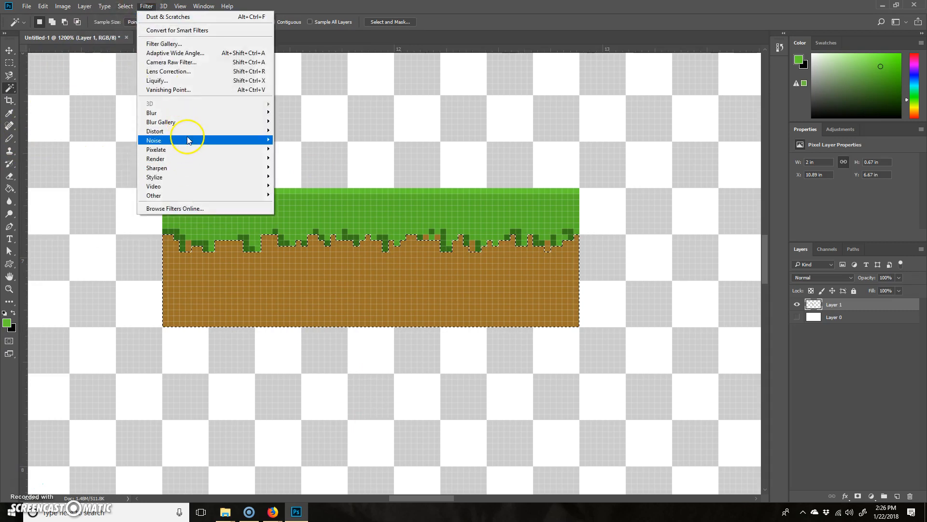
mouse_move(184, 140)
click(108, 140)
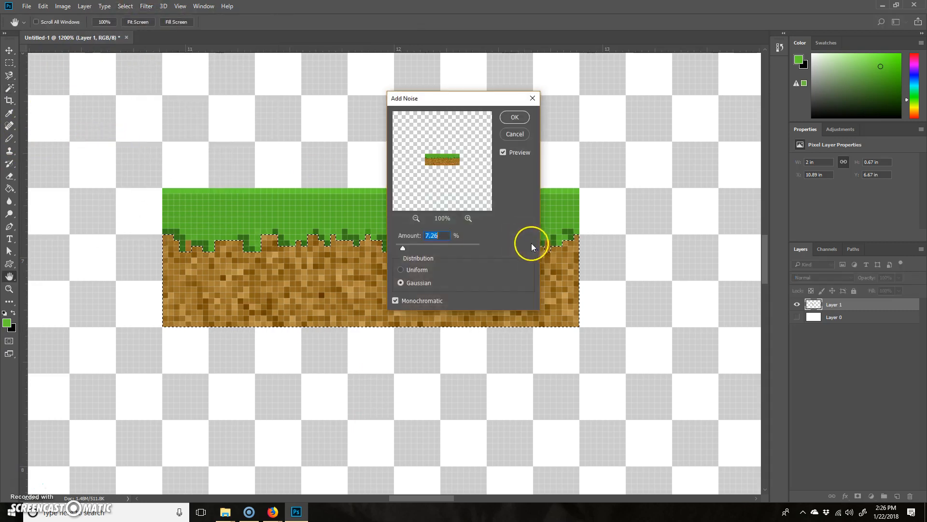
mouse_move(403, 245)
mouse_down()
mouse_move(447, 245)
mouse_move(406, 245)
mouse_up()
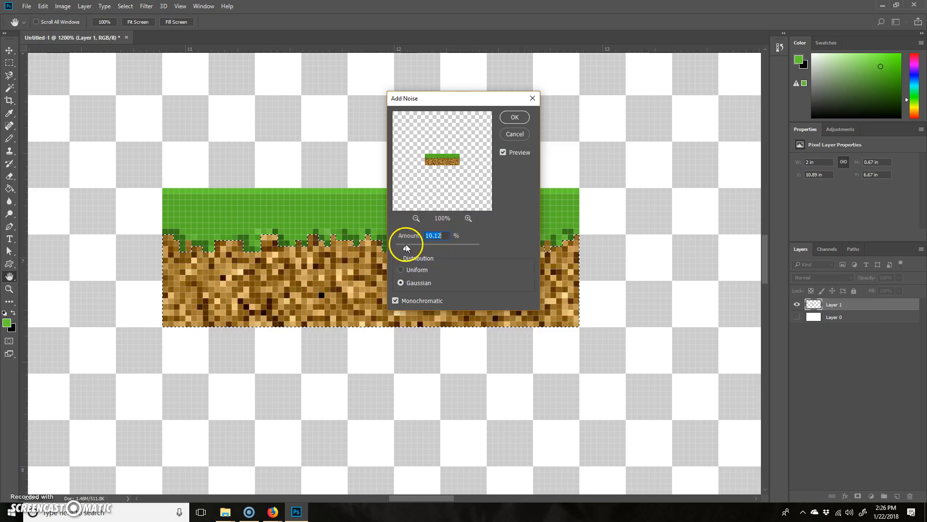
click(400, 300)
click(408, 272)
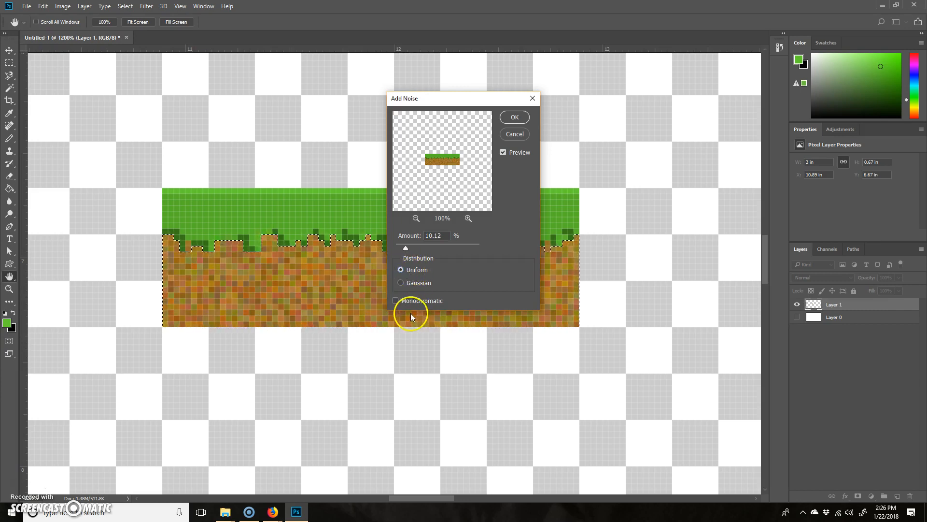
click(413, 283)
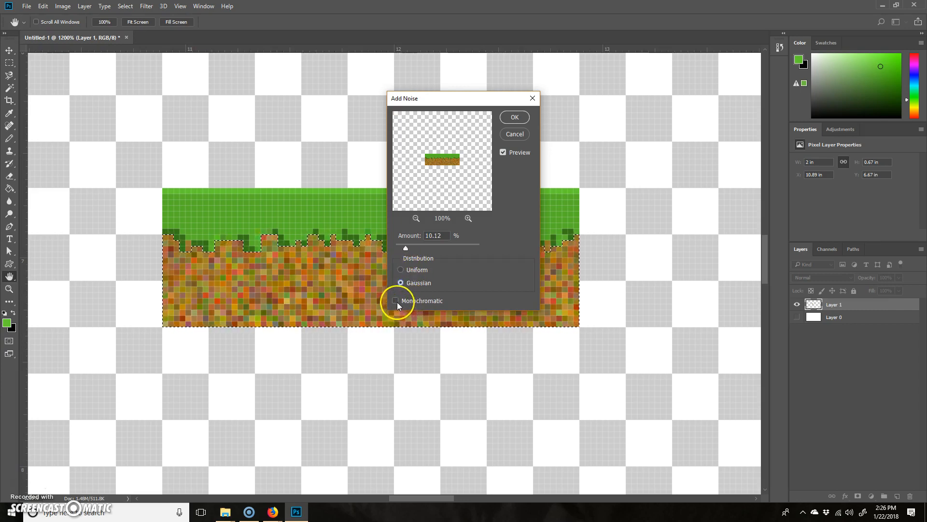
click(396, 301)
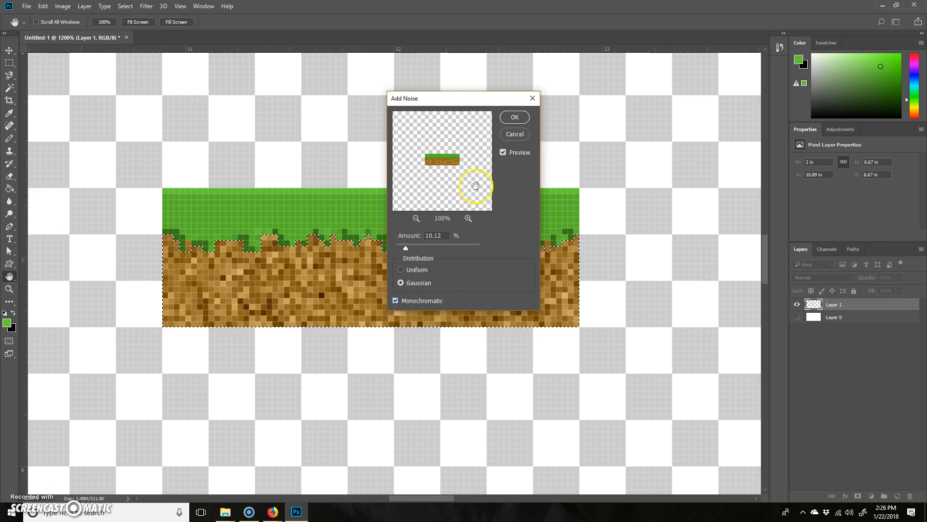
drag(404, 251, 399, 250)
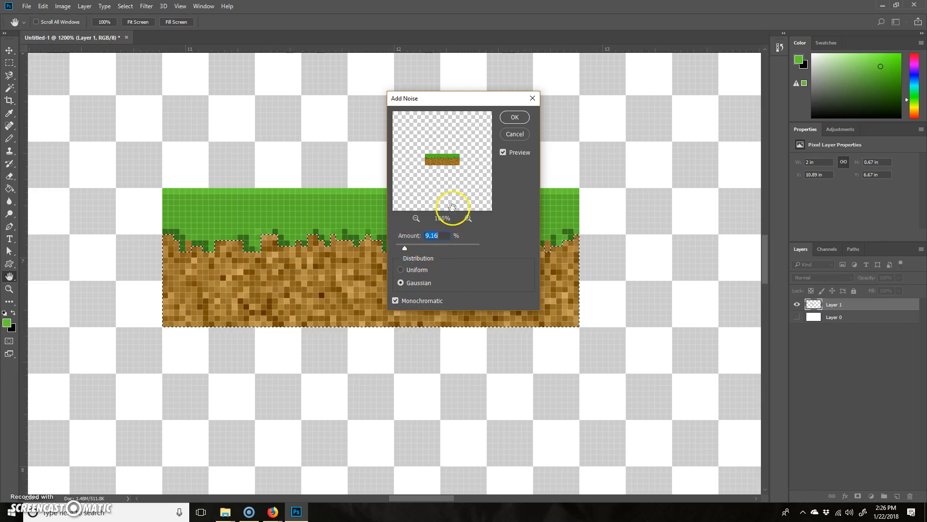
click(514, 117)
key(w)
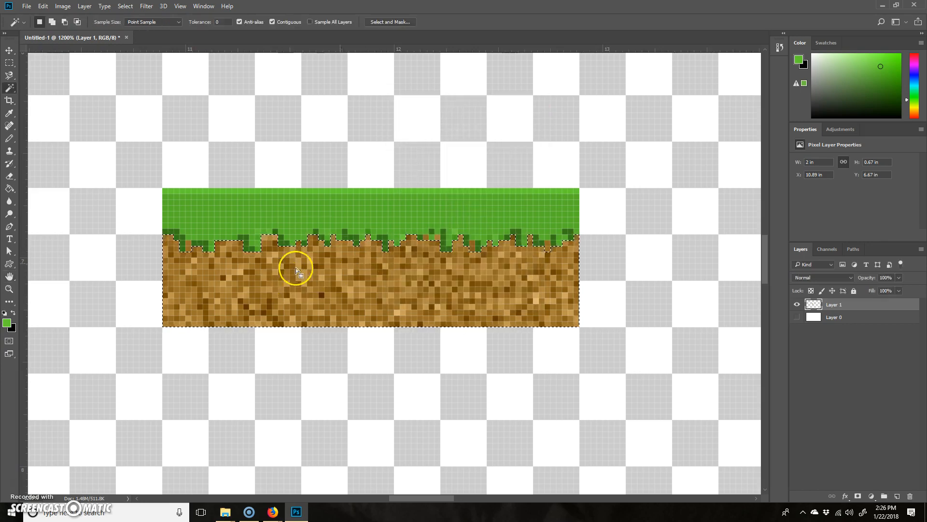
Soften the soil noise with the Dust & Scratches filter at a radius of 2 pixels and a threshold of 18 levels.
click(146, 6)
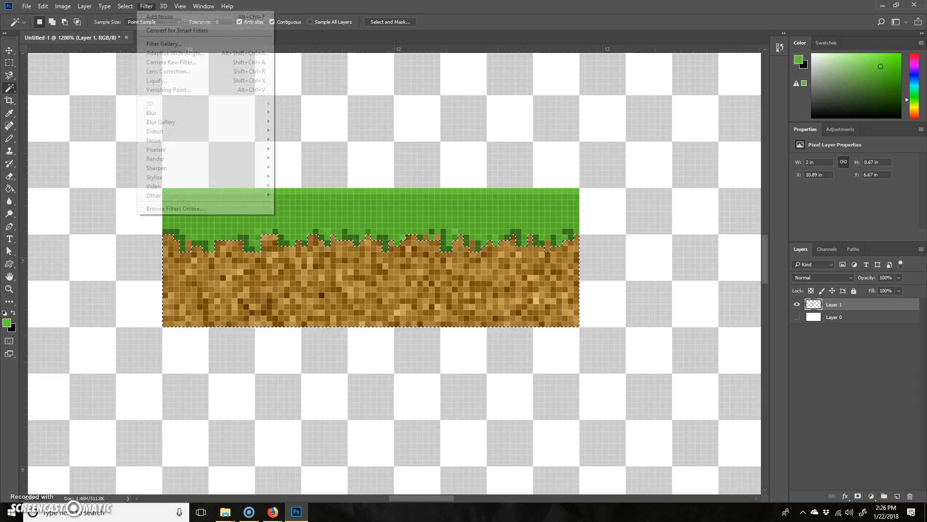
mouse_move(175, 142)
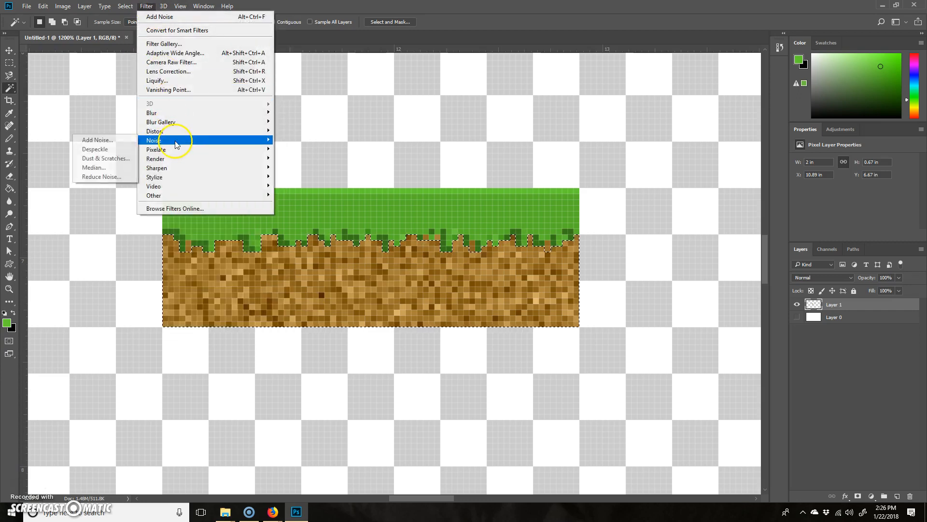
click(116, 159)
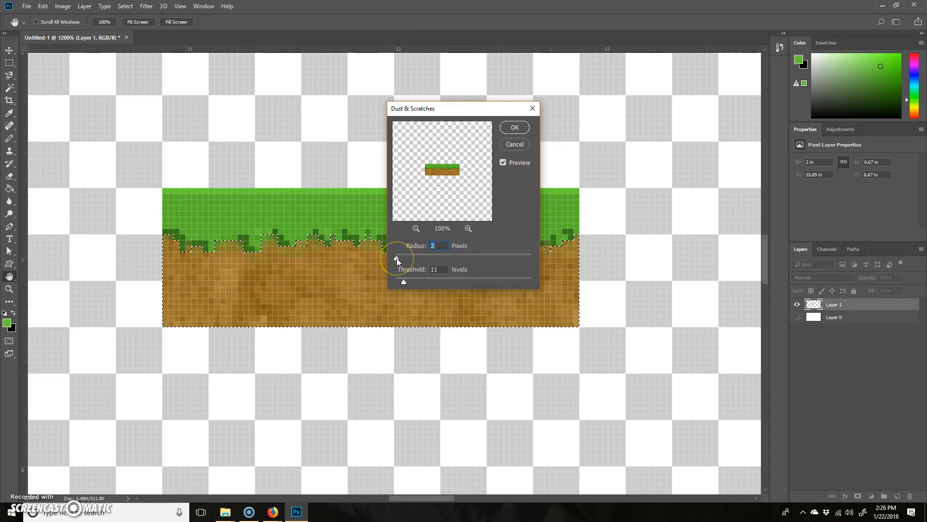
mouse_move(406, 281)
mouse_down()
mouse_move(419, 281)
mouse_move(408, 281)
mouse_up()
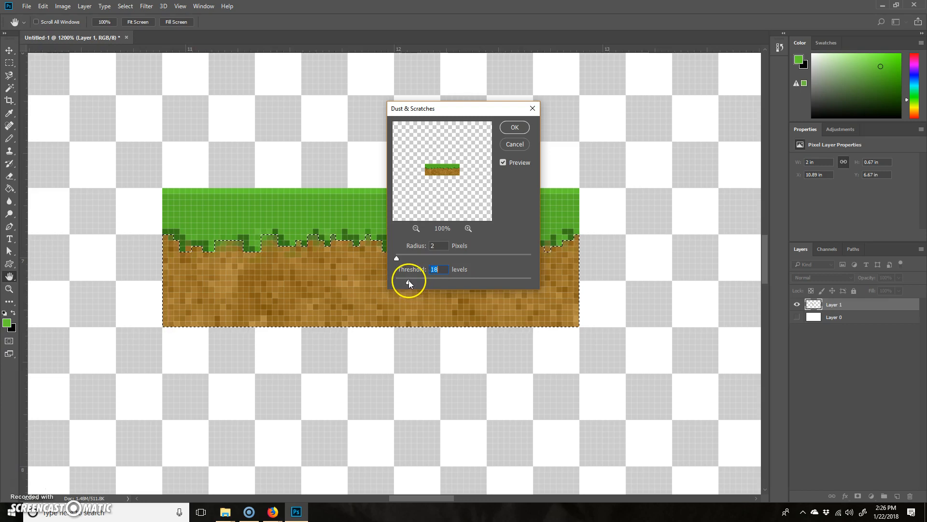
click(514, 128)
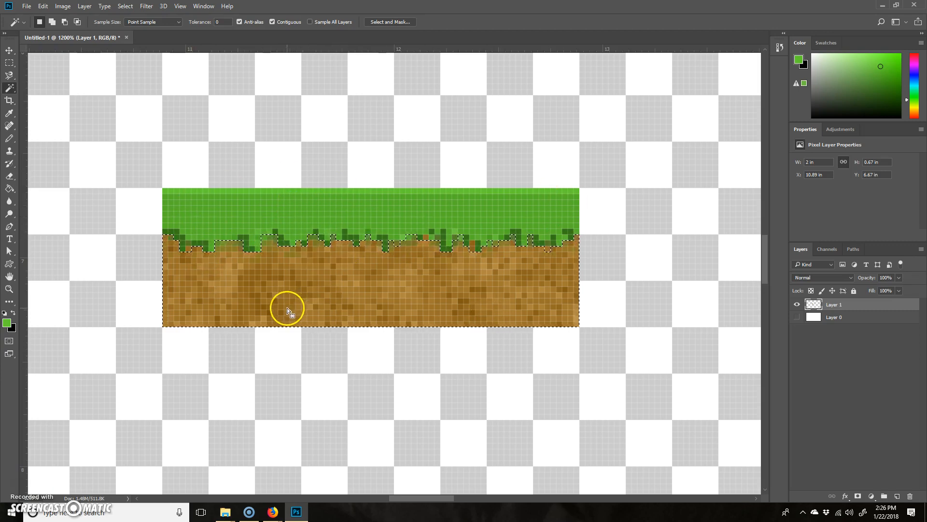
Invert the selection and apply Add Noise to the grass with an amount of 12.03%, Uniform distribution and Monochromatic off.
click(125, 6)
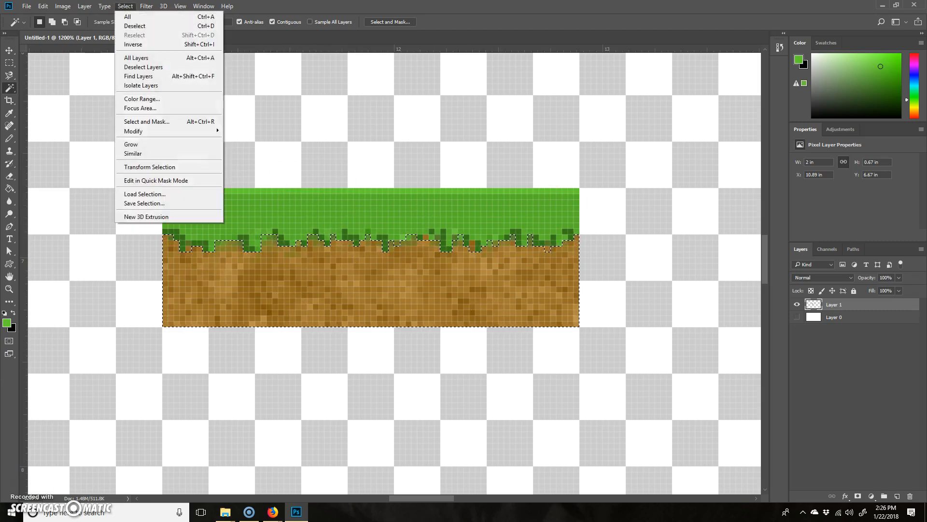
click(143, 44)
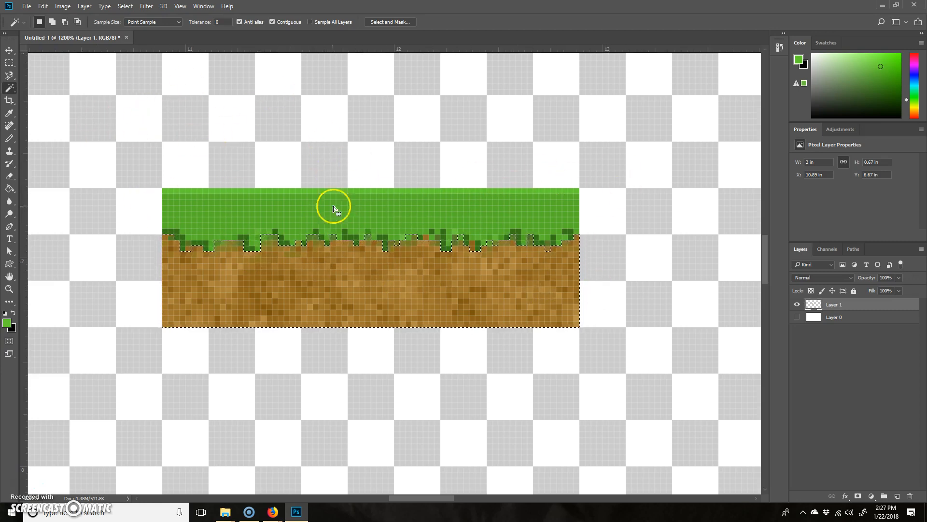
click(147, 6)
mouse_move(163, 6)
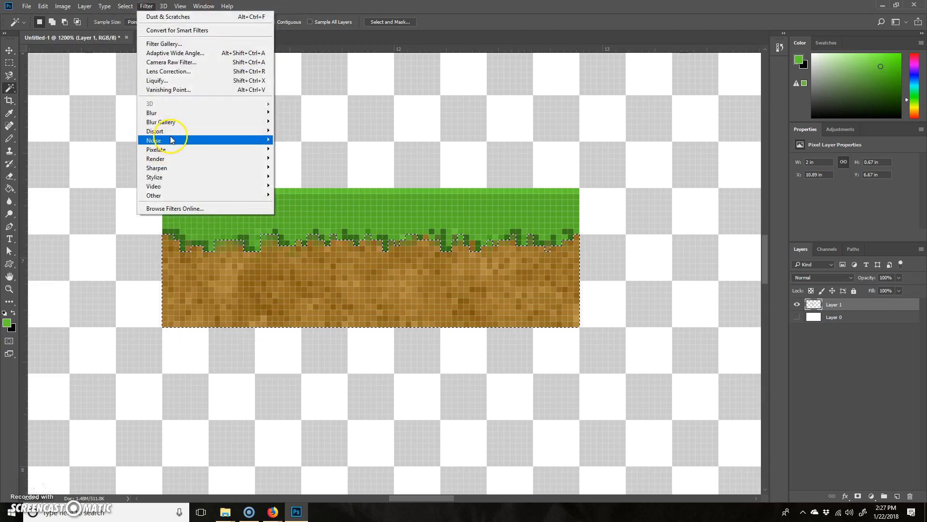
mouse_move(173, 141)
click(97, 140)
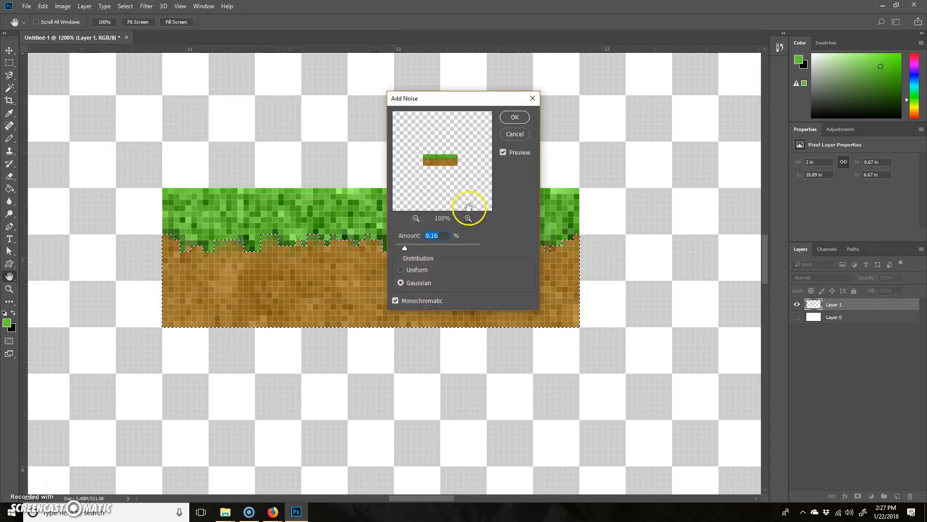
click(410, 273)
click(399, 303)
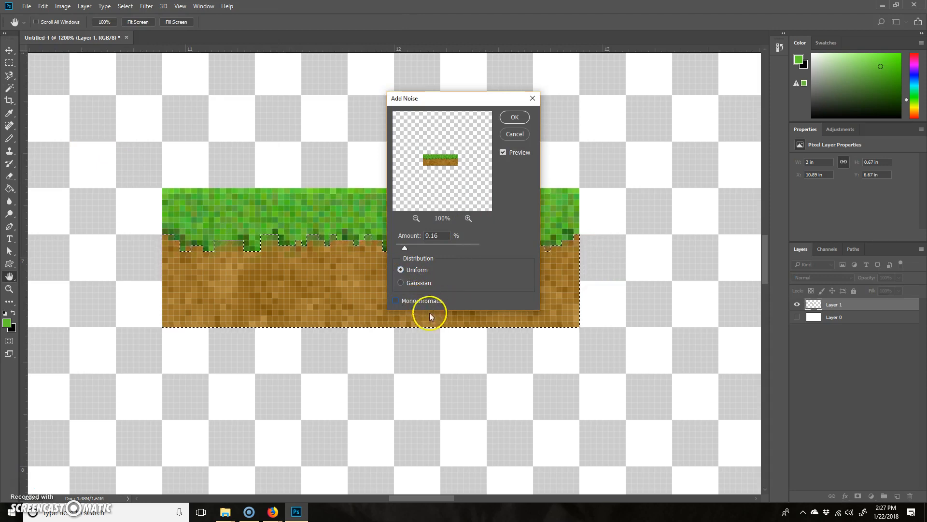
key(ctrl+h)
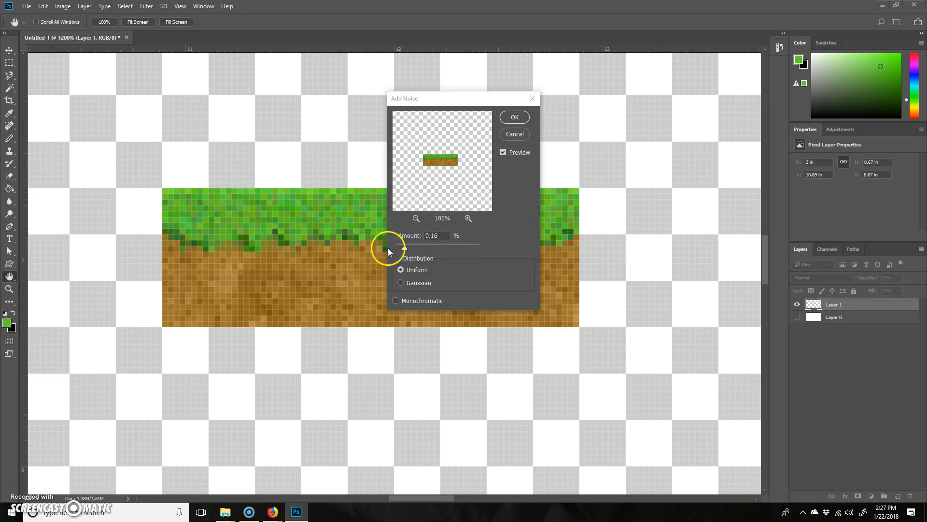
drag(407, 248, 408, 248)
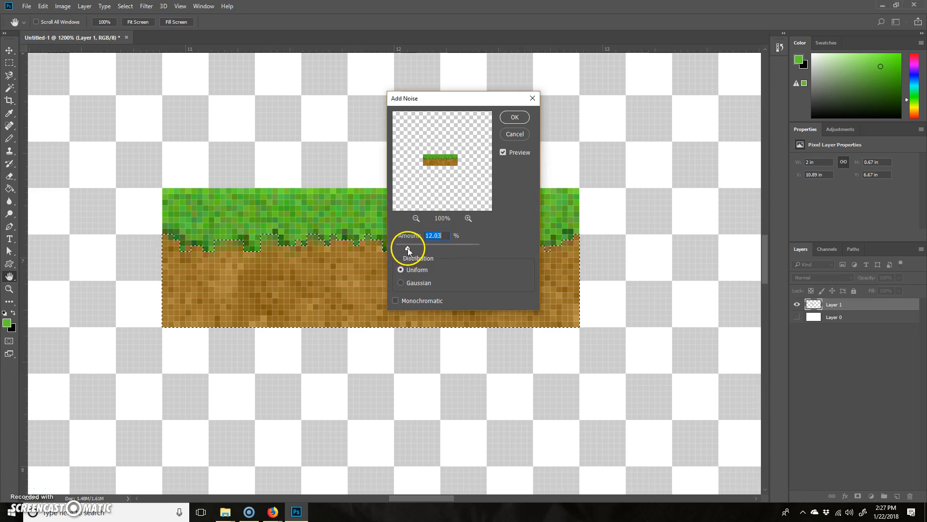
click(515, 117)
key(w)
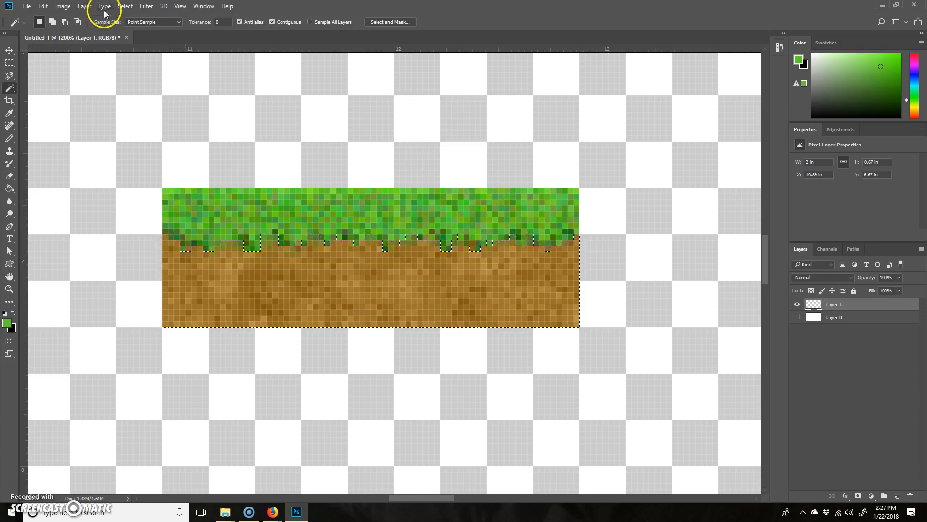
Apply the Crystallize filter to the grass with a cell size of 5, enlarging the filter preview to 200%.
click(146, 6)
mouse_move(178, 156)
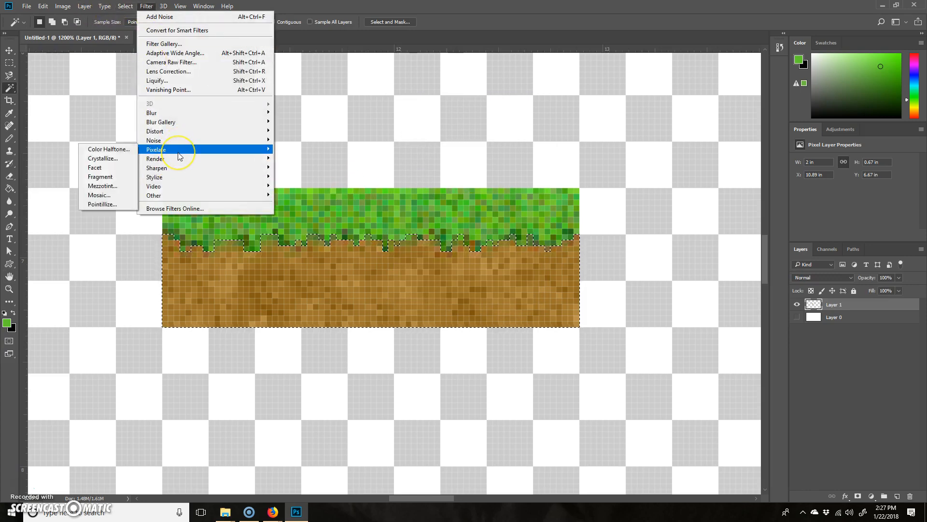
click(121, 161)
drag(383, 220, 423, 240)
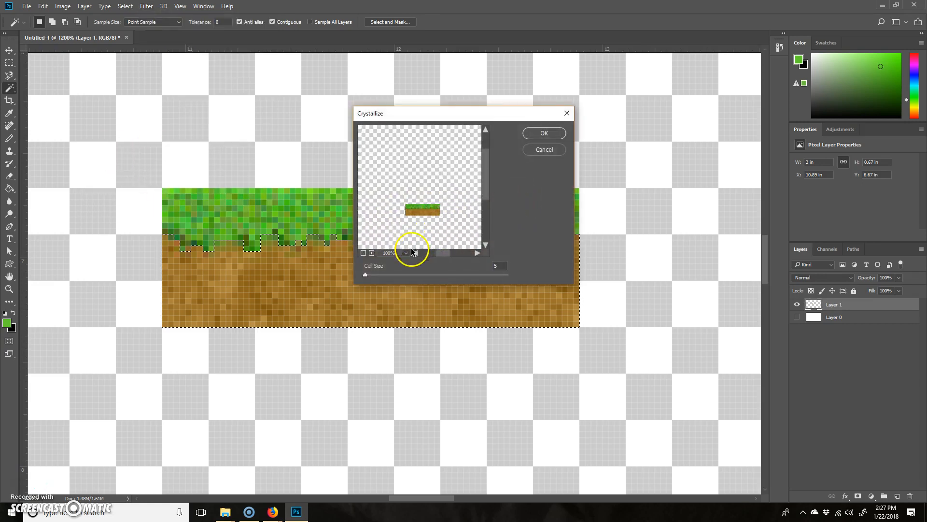
click(372, 252)
drag(459, 236, 454, 213)
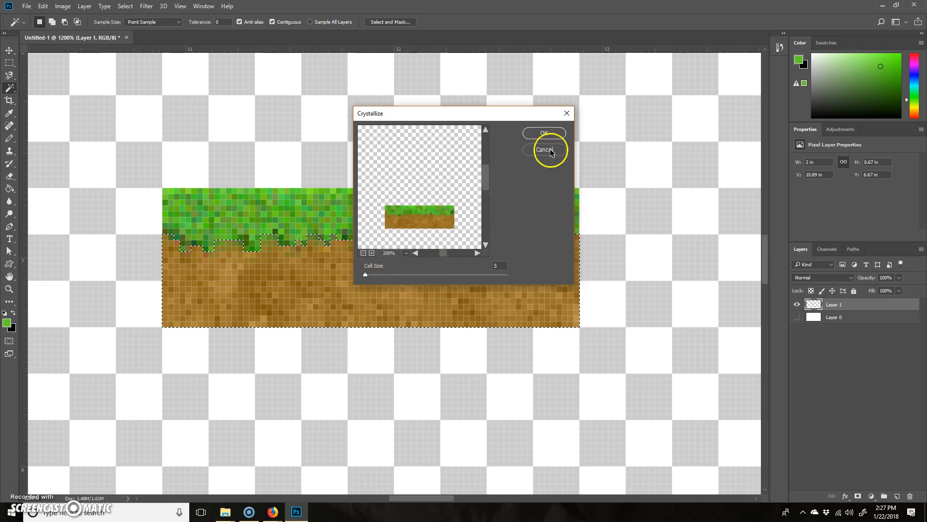
click(547, 135)
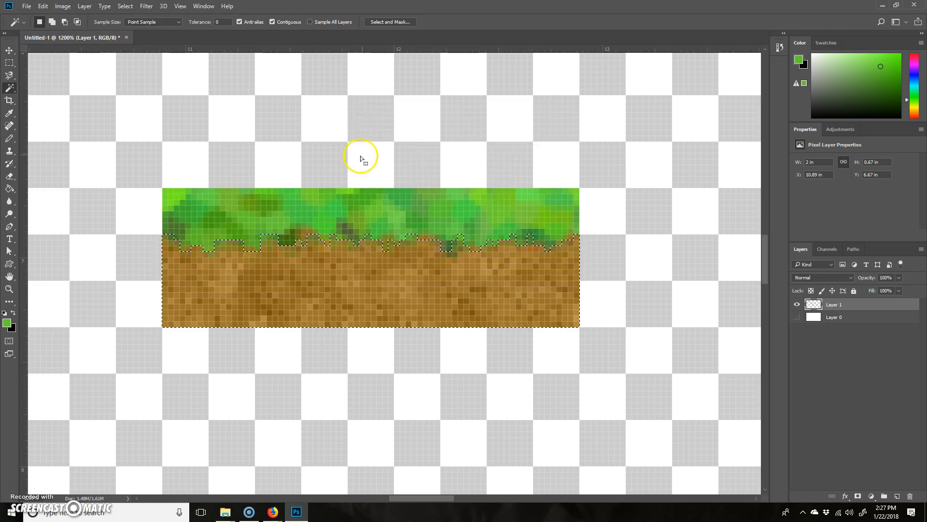
Deselect the soil area to see the textured grass-and-dirt block as a whole.
key(ctrl+d)
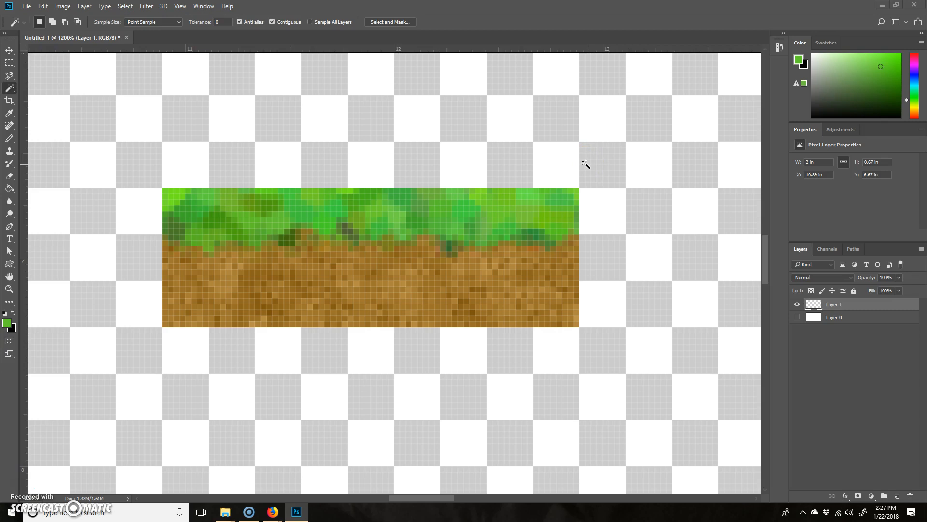
key(ctrl+minus)
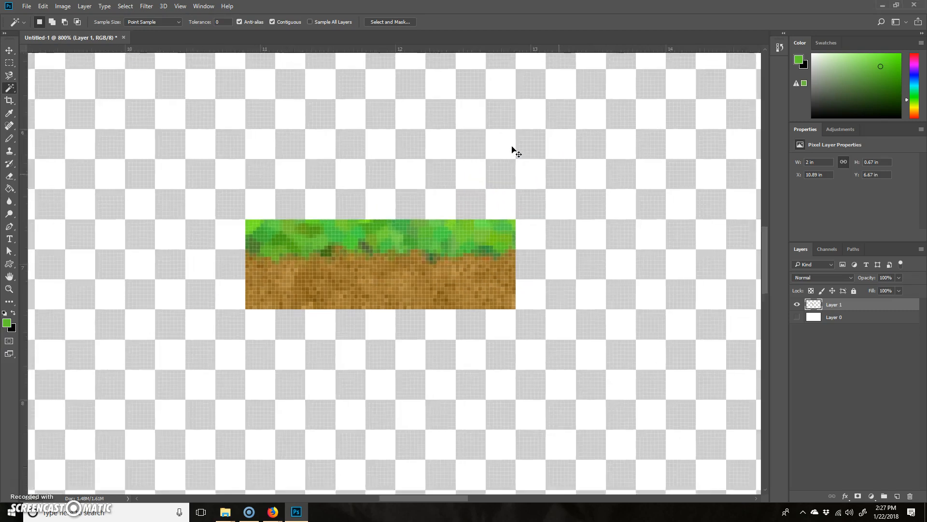
key(ctrl+minus)
key(ctrl+minus)
key(ctrl+minus)
key(ctrl+minus)
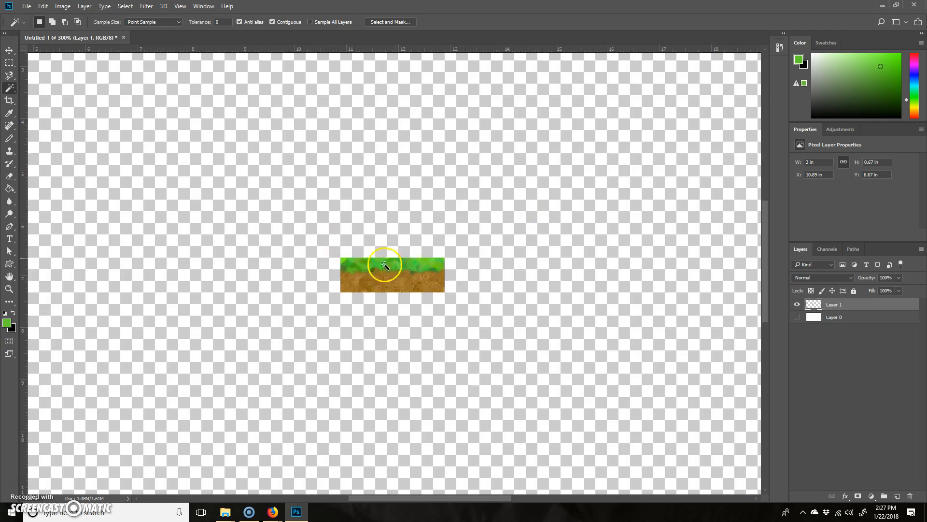
Select the transparent area around the block with the Magic Wand and smooth the selection with a sample radius of 3 pixels.
click(9, 65)
click(10, 89)
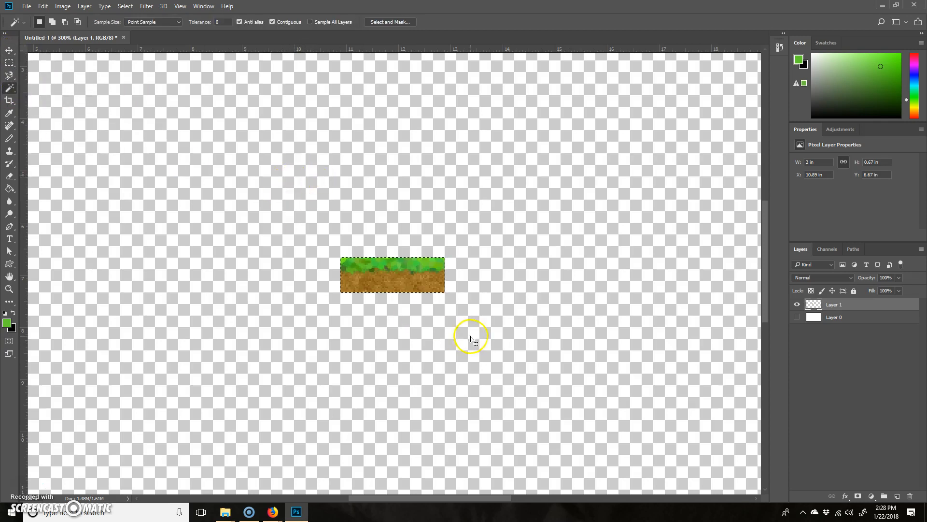
key(ctrl+plus)
key(ctrl+plus)
key(ctrl+plus)
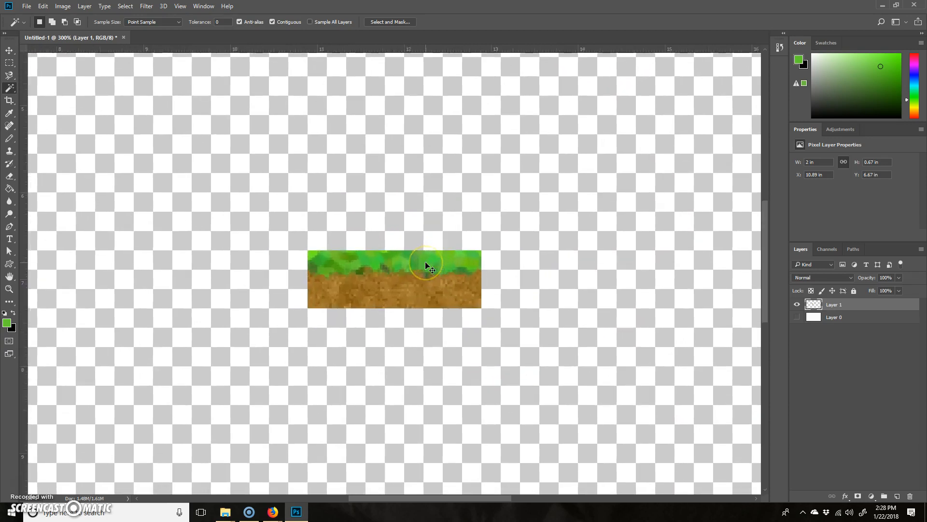
click(398, 141)
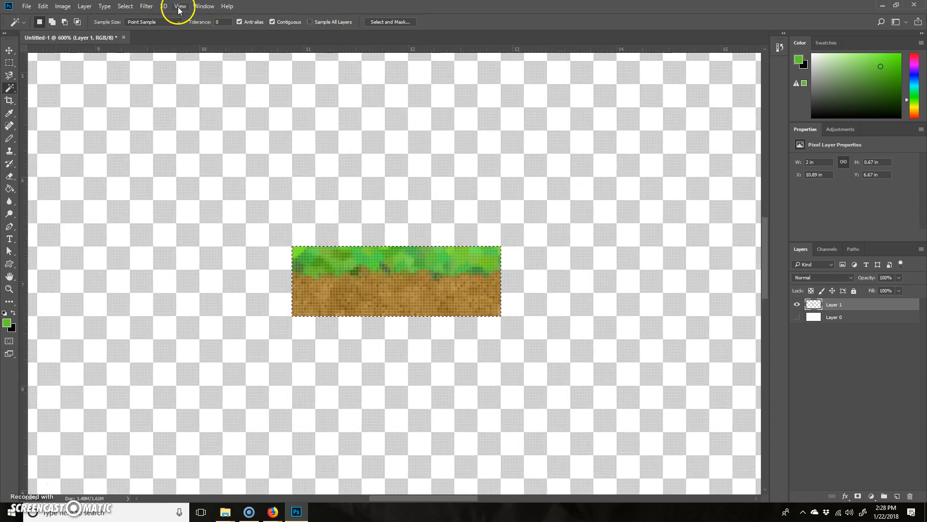
click(105, 7)
mouse_move(126, 7)
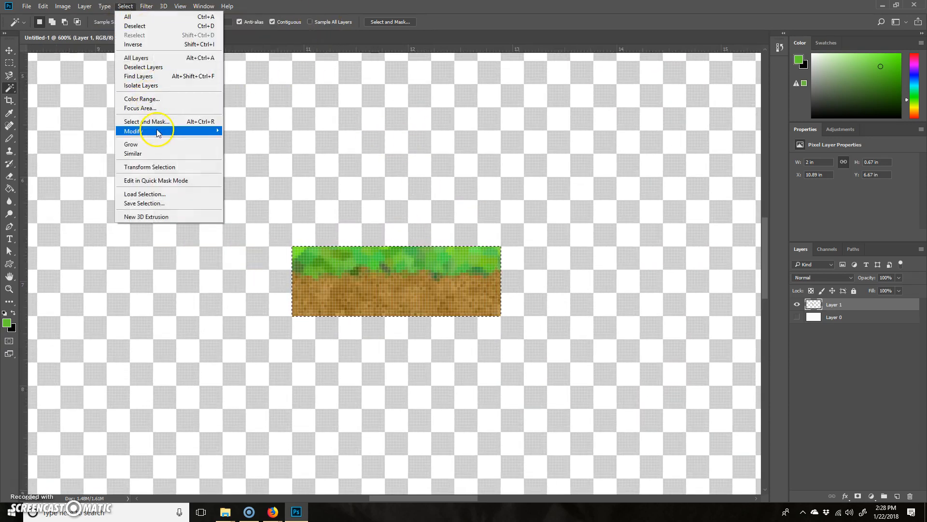
mouse_move(220, 131)
click(80, 140)
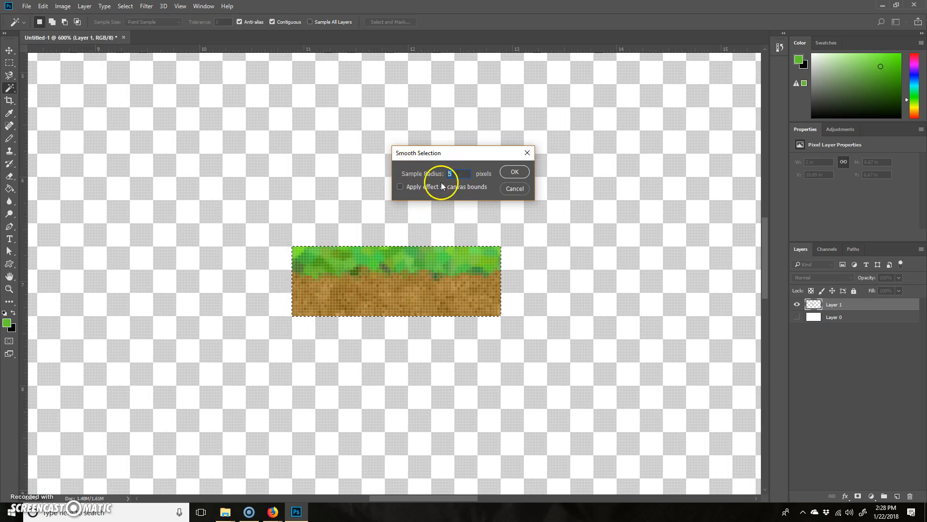
text(3)
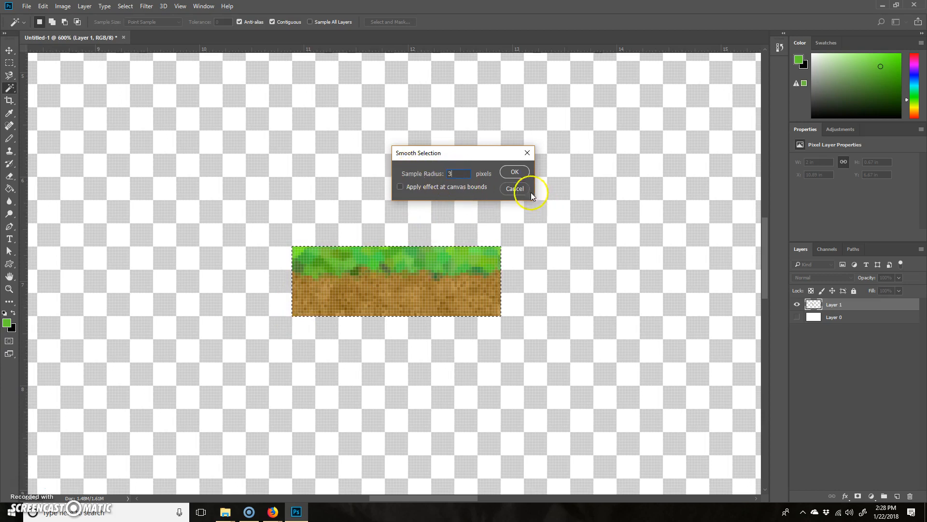
click(515, 172)
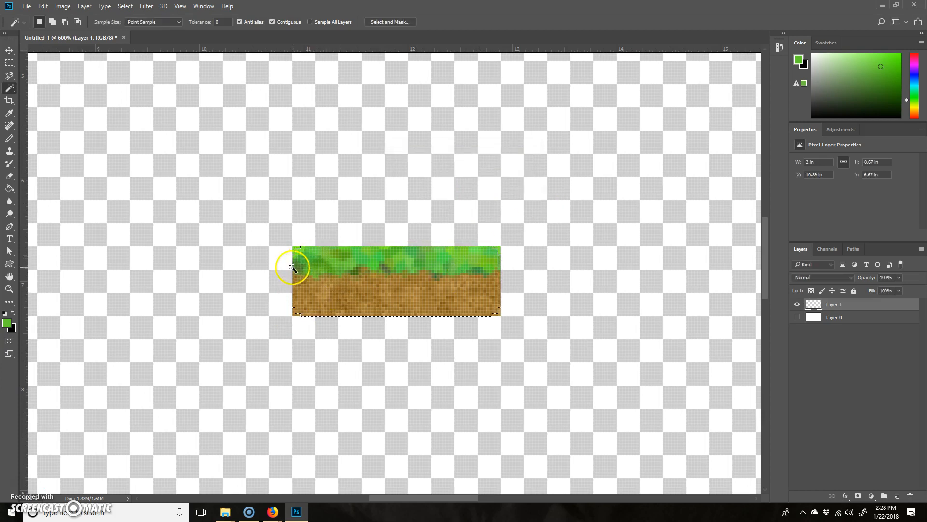
Exclude the block's bottom corners from the selection with the Rectangular Marquee, delete the selected top-corner pixels, and deselect.
scroll(304, 257, left, 2)
scroll(345, 264, right, 2)
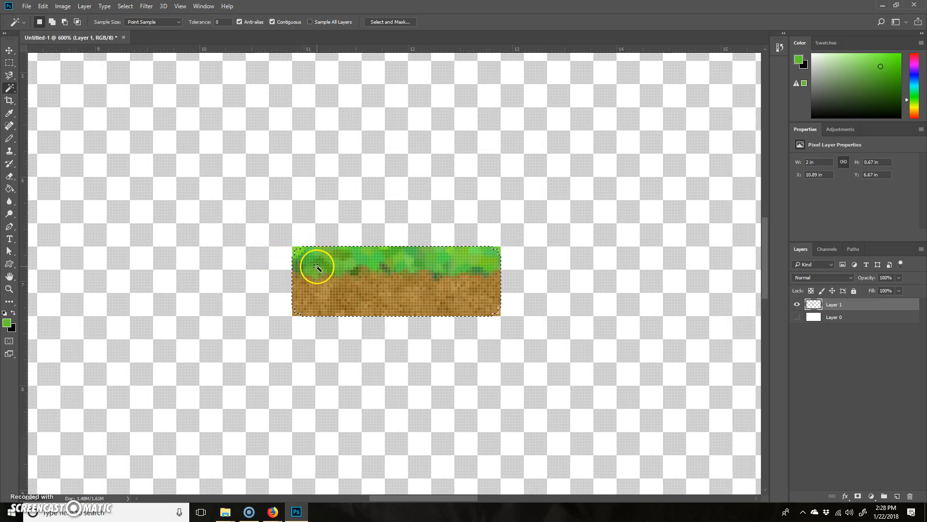
key(ctrl+plus)
key(ctrl+plus)
key(ctrl+plus)
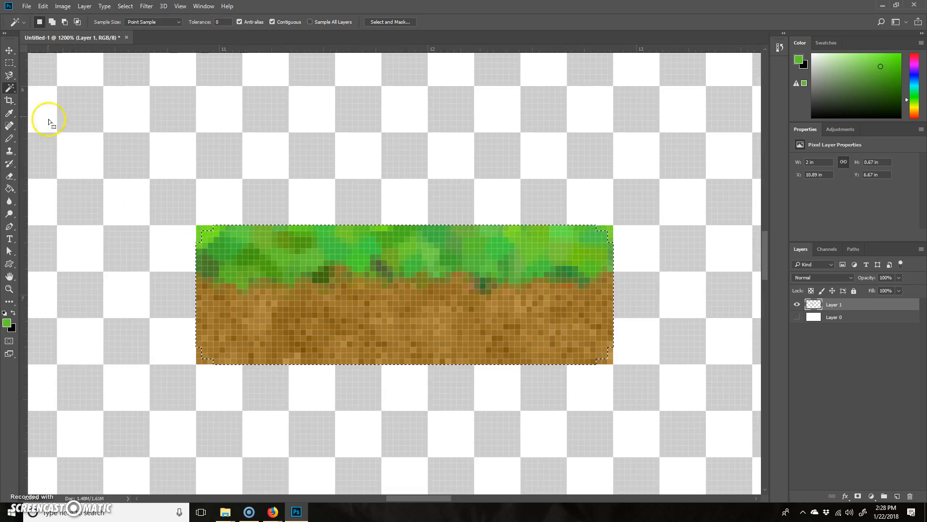
click(9, 63)
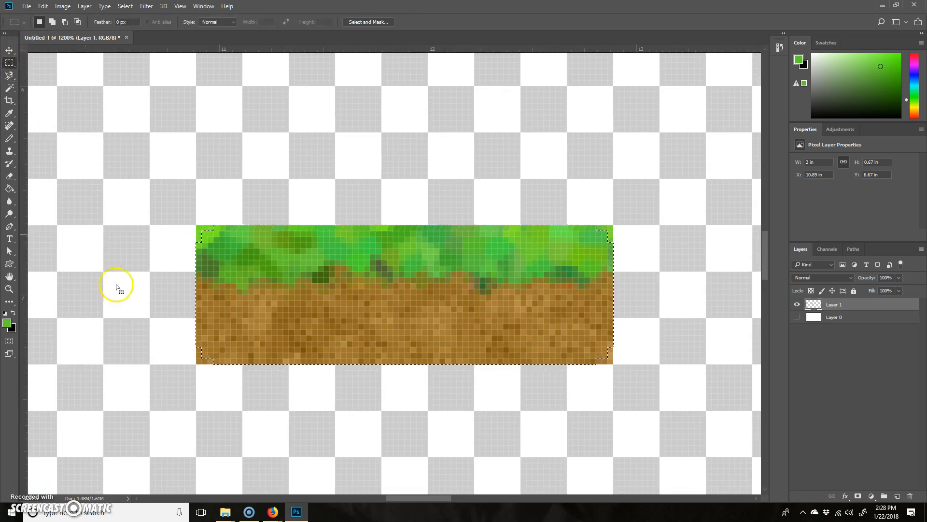
key(shift)
drag(92, 432, 696, 326)
key(ctrl+z)
key(alt)
drag(161, 392, 660, 335)
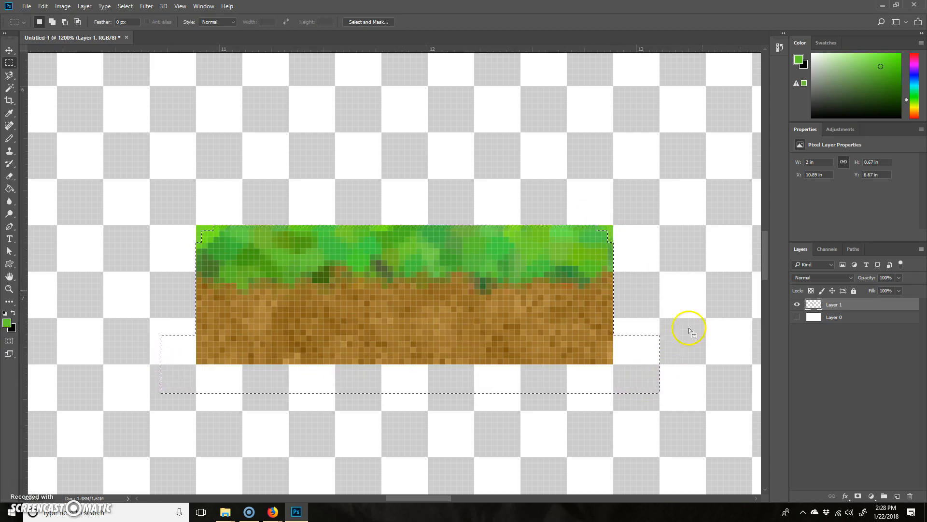
click(601, 205)
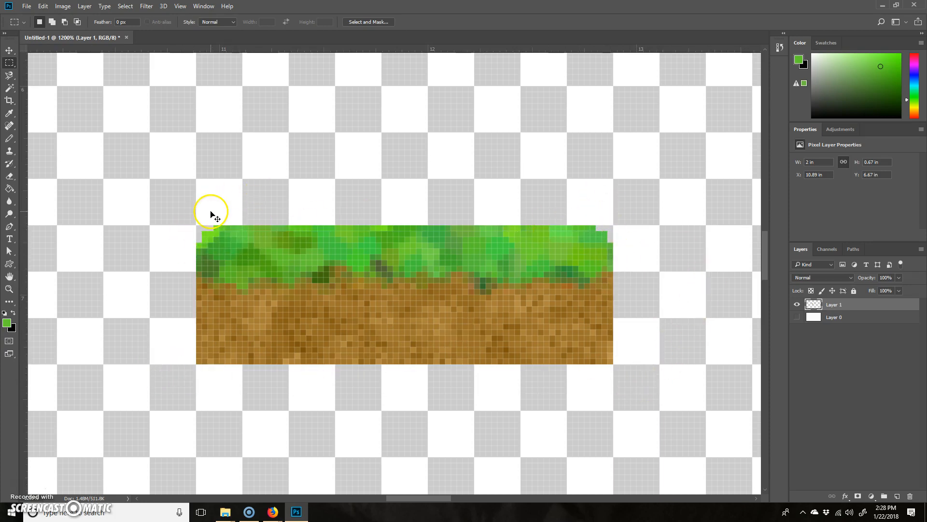
Temporarily show the white Layer 0 to examine the rounded block against it, and undo the last deselection.
key(ctrl+minus)
key(ctrl+minus)
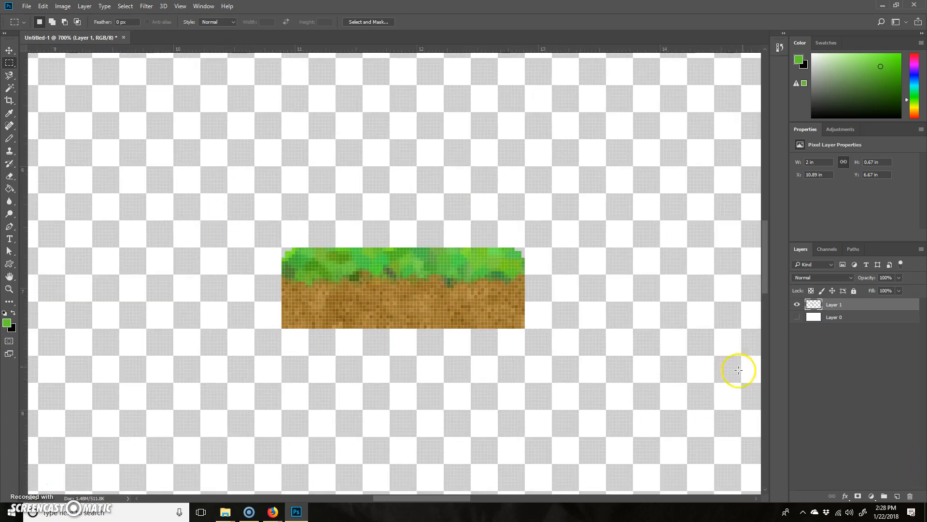
click(797, 317)
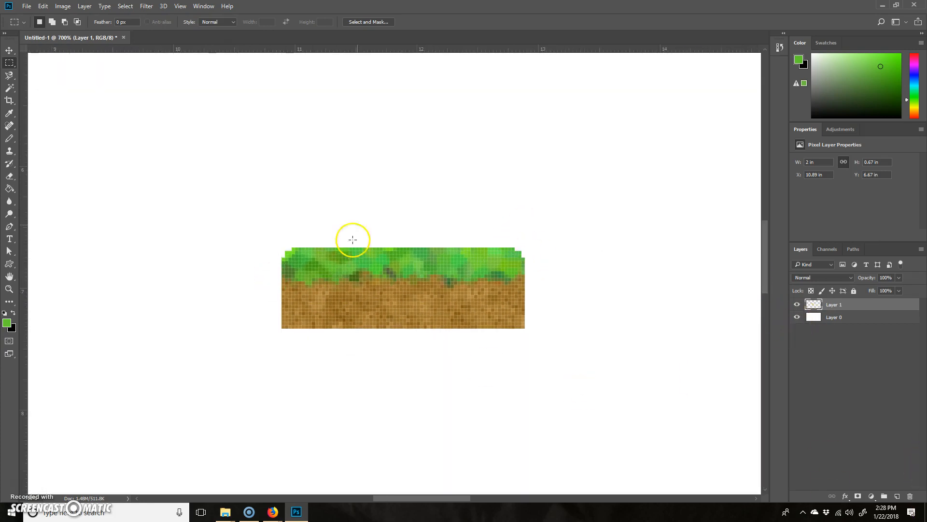
key(ctrl+minus)
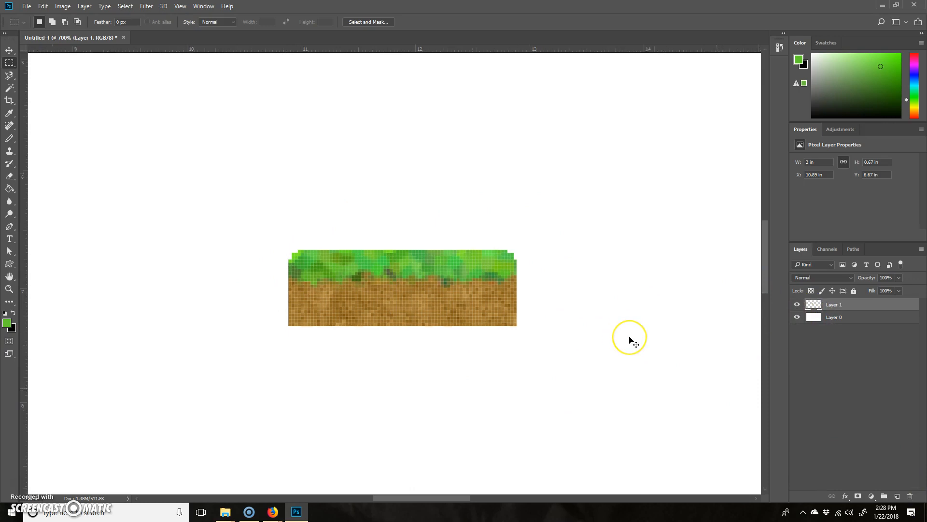
key(ctrl+minus)
key(ctrl+minus)
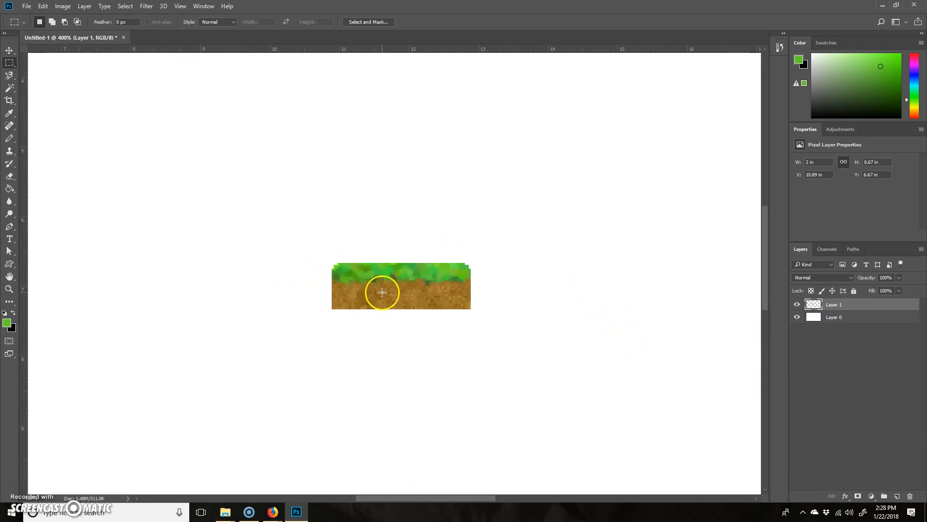
key(ctrl+z)
click(797, 317)
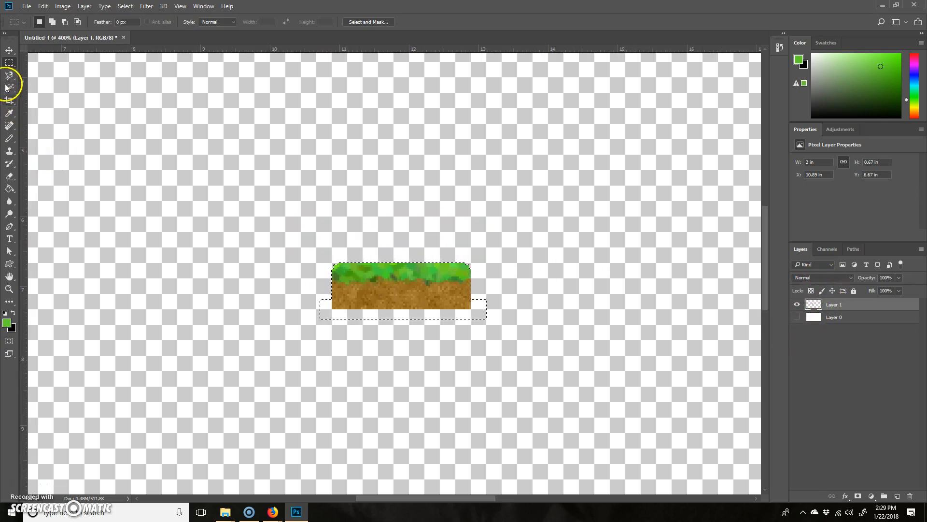
Set the Eraser brush's hardness to 100% and clear the selection around the block.
click(10, 177)
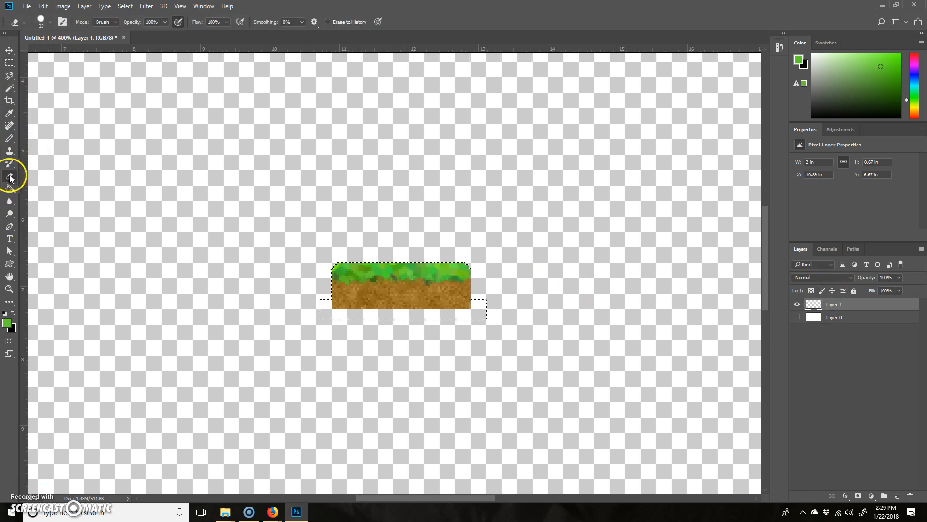
click(52, 23)
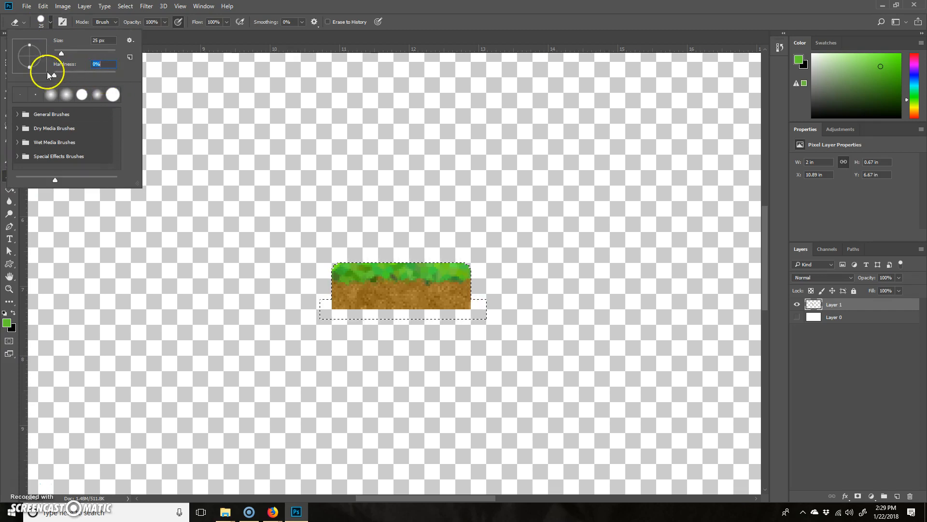
drag(53, 74, 124, 72)
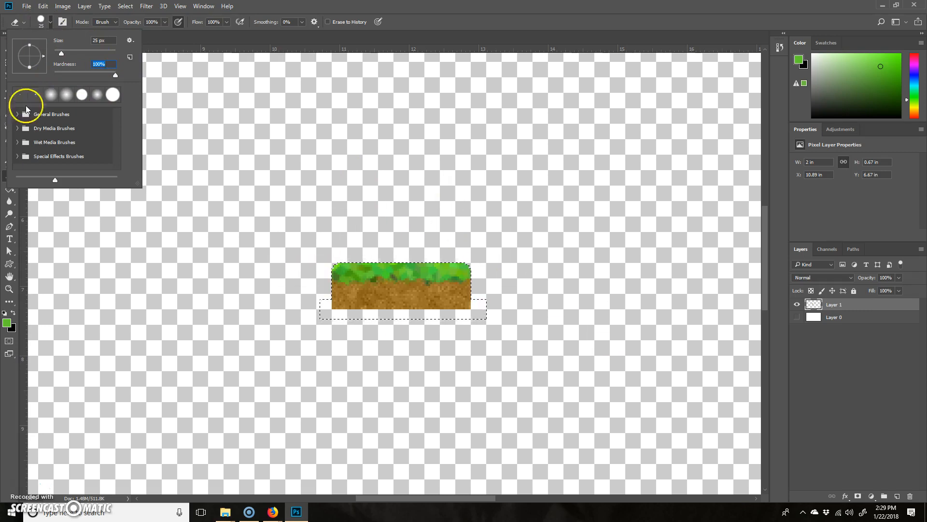
click(356, 79)
click(9, 62)
click(485, 369)
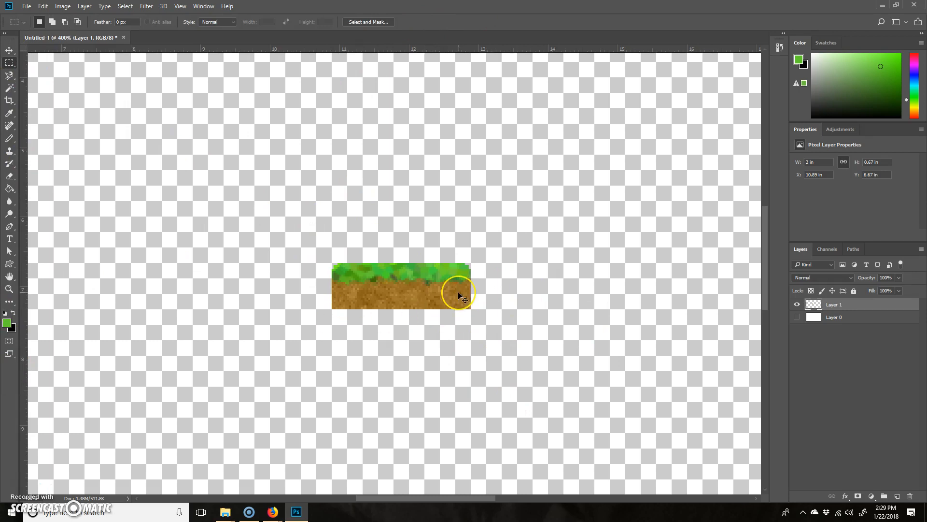
Cut the left third of the block, paste it as a separate layer and place it above its original position.
key(ctrl+plus)
key(ctrl+plus)
key(ctrl+plus)
drag(548, 192, 486, 206)
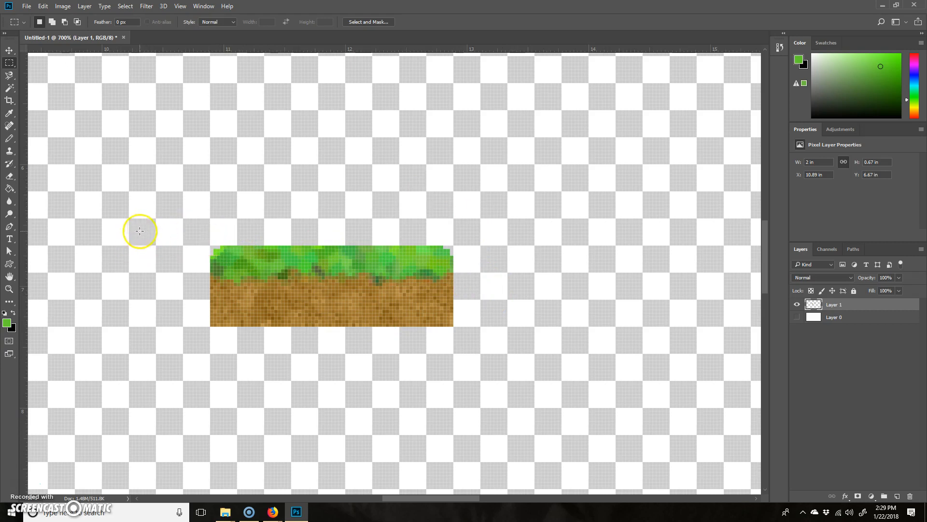
drag(183, 219, 290, 338)
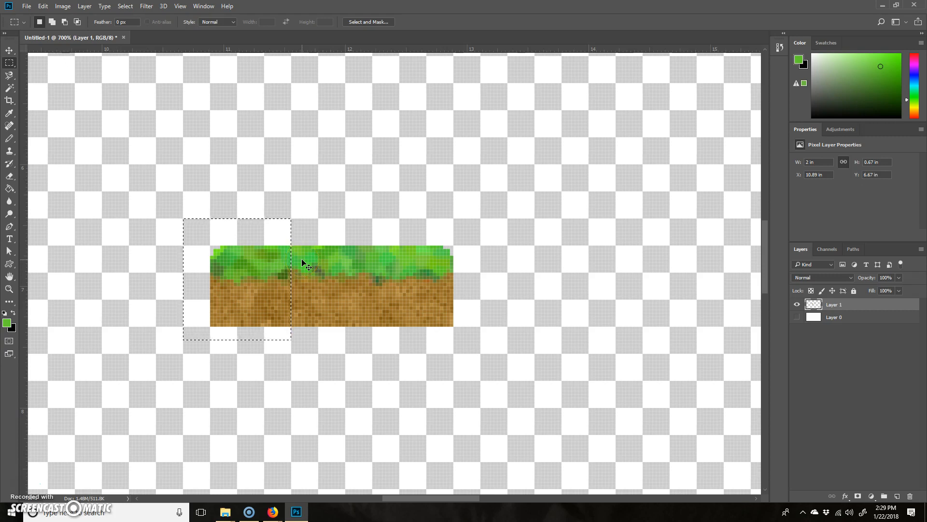
key(Delete)
key(ctrl+d)
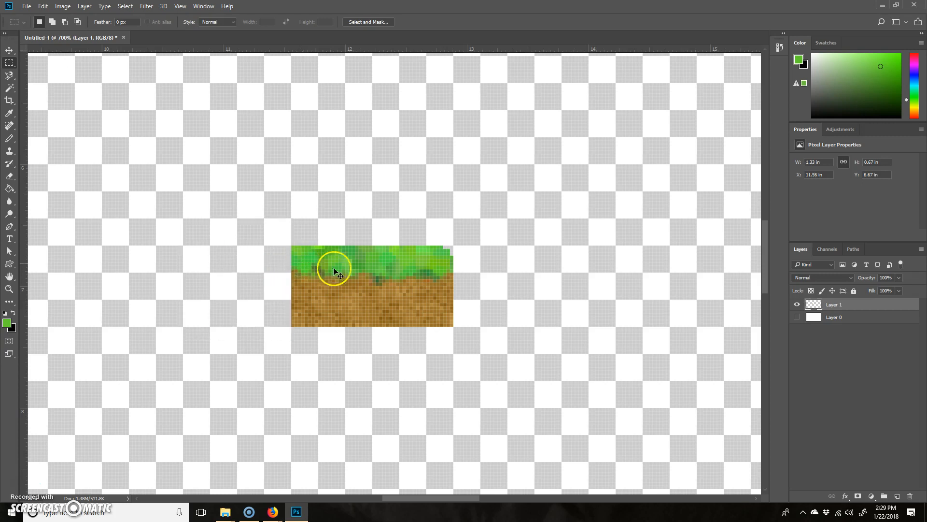
key(ctrl+v)
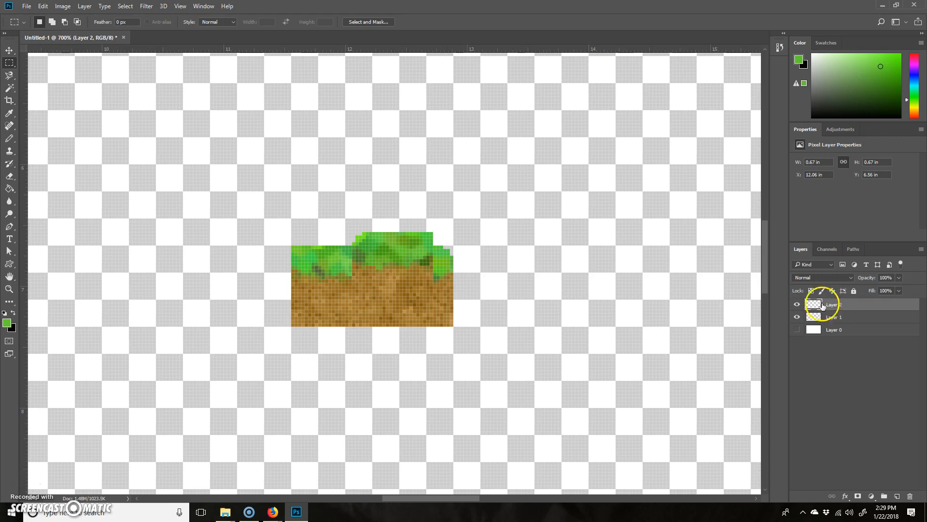
key(v)
drag(401, 269, 259, 175)
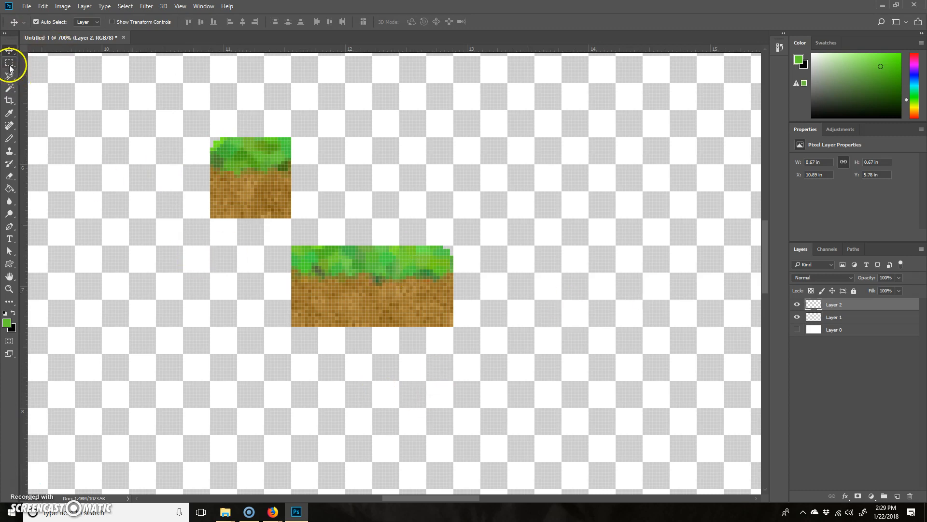
Cut the middle third of the block from Layer 1, paste it as a new layer and place it flush against the left tile.
click(9, 62)
click(847, 317)
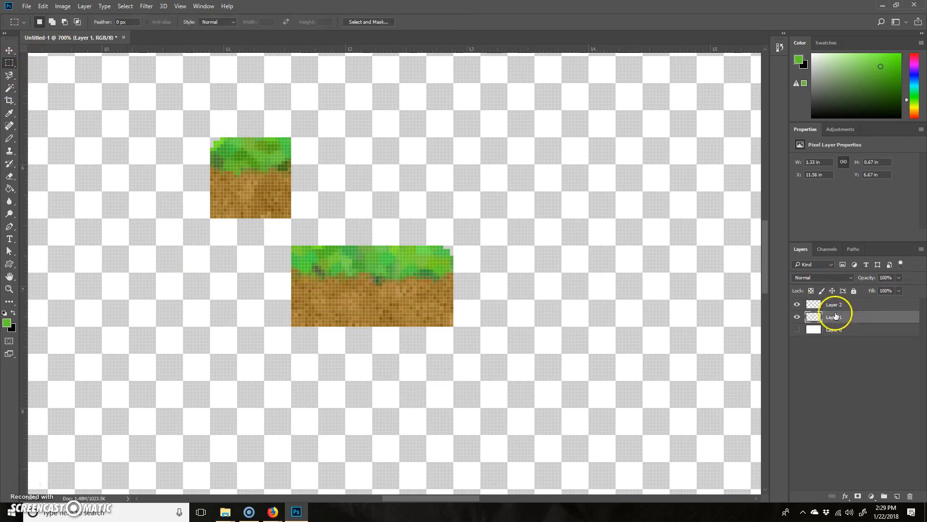
drag(274, 373, 372, 229)
key(Delete)
key(ctrl+d)
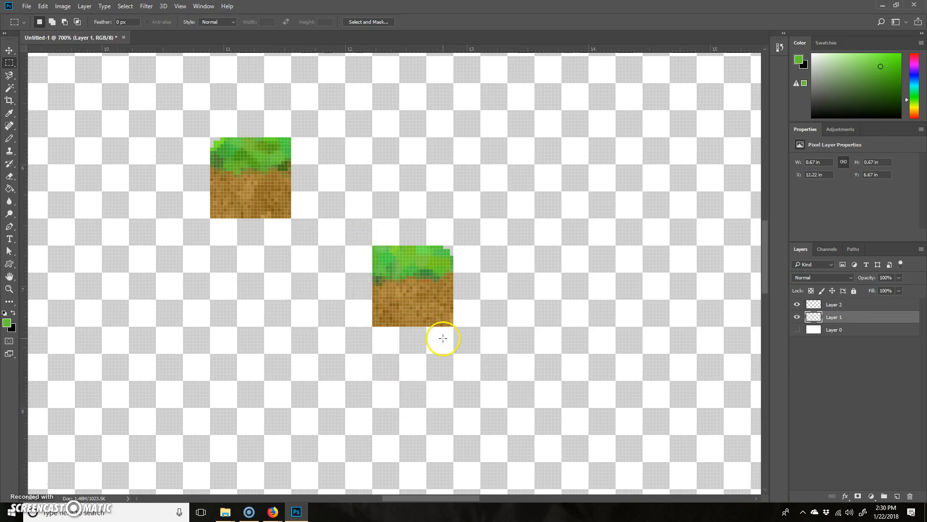
key(ctrl+v)
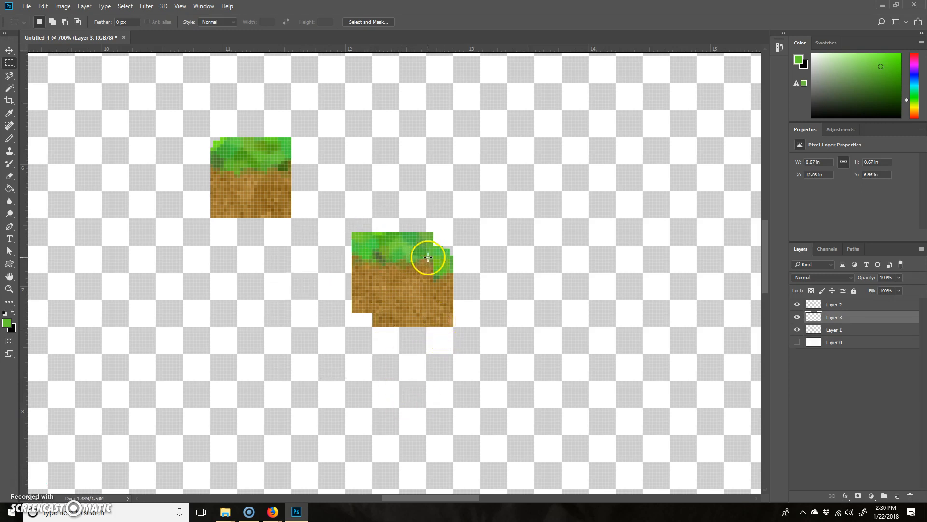
key(v)
click(9, 50)
drag(393, 276, 333, 182)
Move the right end tile on Layer 1 level with the other tiles, leaving a gap beside the middle tile.
click(845, 338)
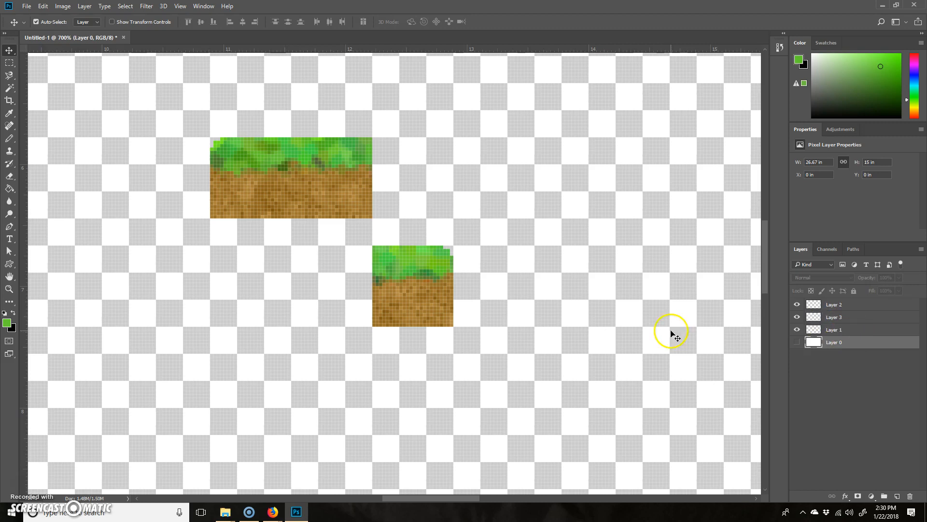
click(847, 333)
drag(411, 297, 412, 189)
click(457, 311)
drag(265, 137, 240, 164)
drag(425, 194, 545, 166)
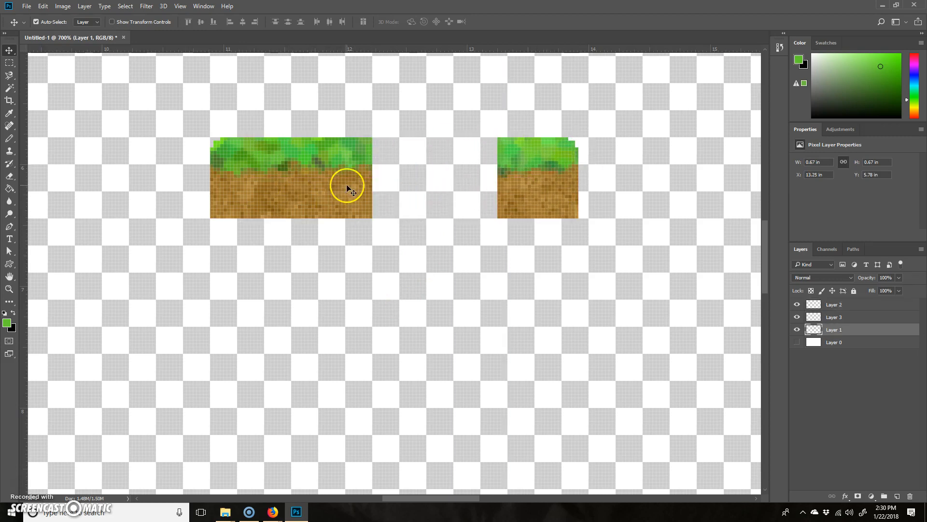
Duplicate the middle tile on Layer 3 directly beside the original and move the right end tile flush against the copy.
click(354, 201)
drag(350, 187, 417, 190)
click(464, 288)
drag(531, 180, 500, 185)
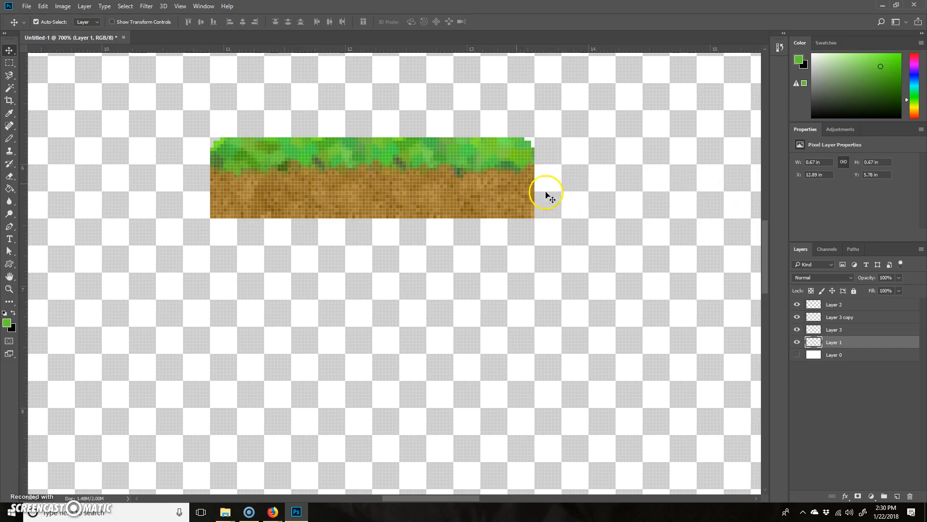
Undo the middle tile's duplication and the right end tile's moves, back to the three-tile platform.
key(ctrl+alt+z)
key(ctrl+alt+z)
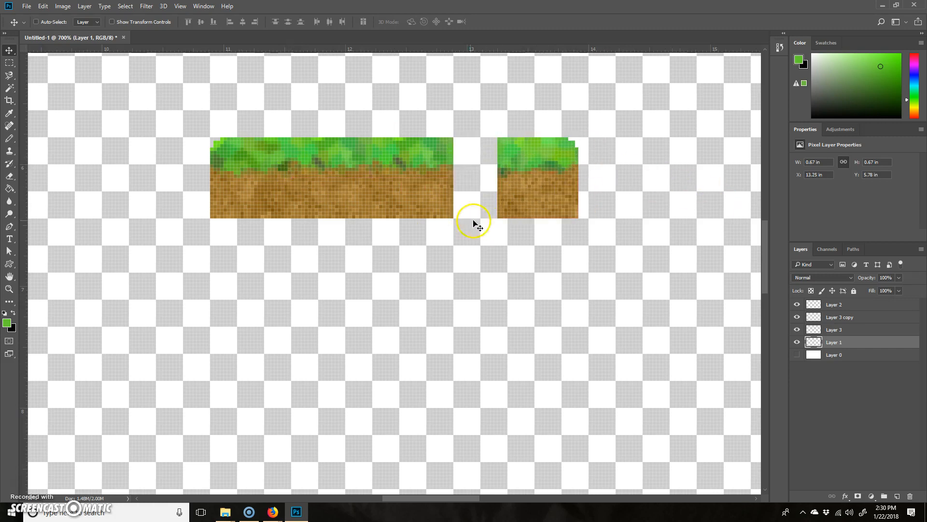
key(ctrl+alt+z)
key(ctrl+alt+z)
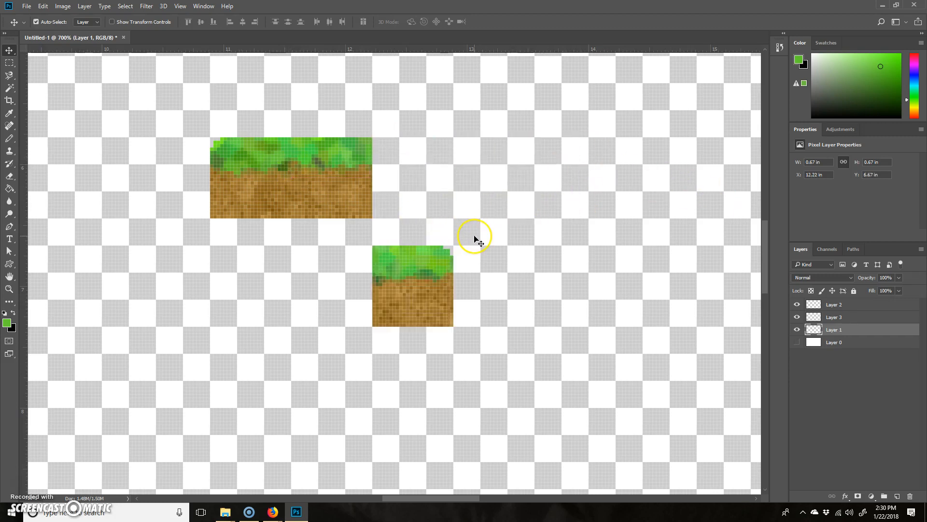
key(ctrl+alt+z)
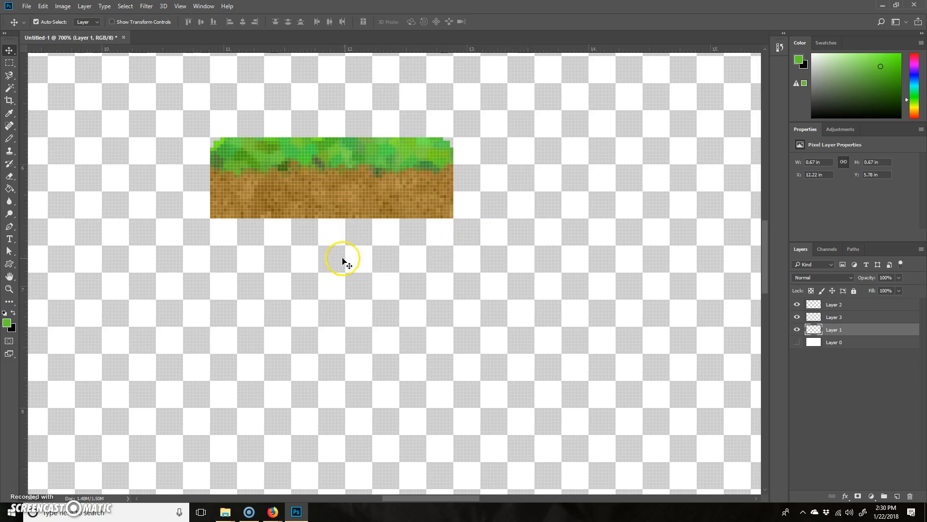
Show the white background on Layer 0 behind the platform.
click(798, 341)
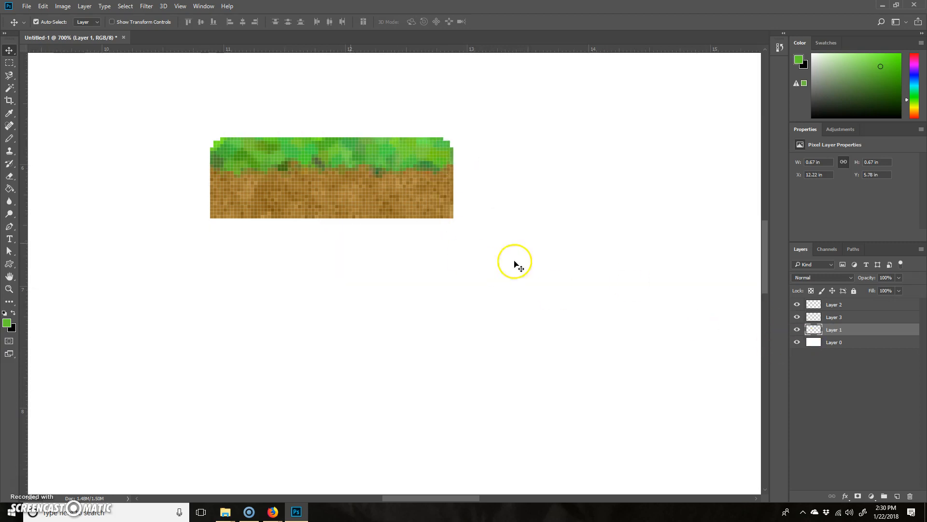
key(ctrl+minus)
key(ctrl+minus)
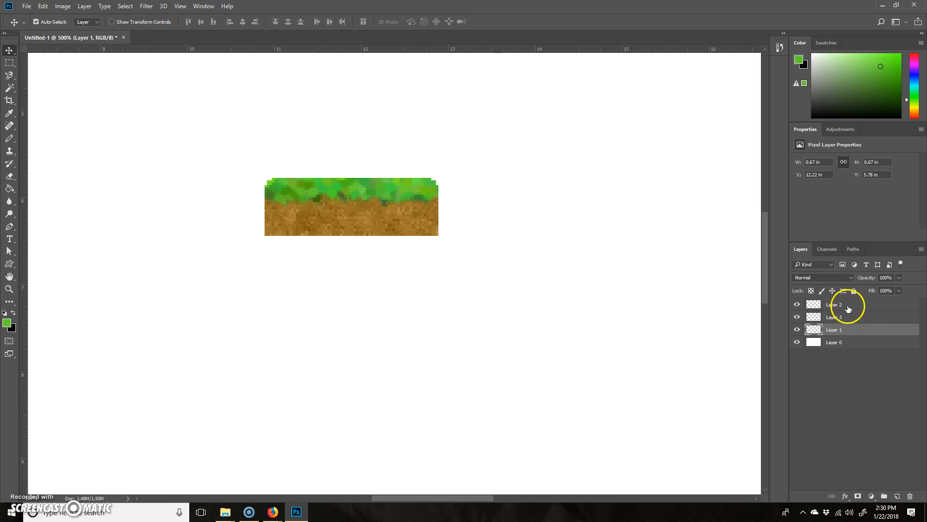
Rename the right tile's layer platR, the middle tile's layer platC and the left tile's layer platL.
double_click(835, 330)
click(796, 330)
click(796, 330)
double_click(836, 316)
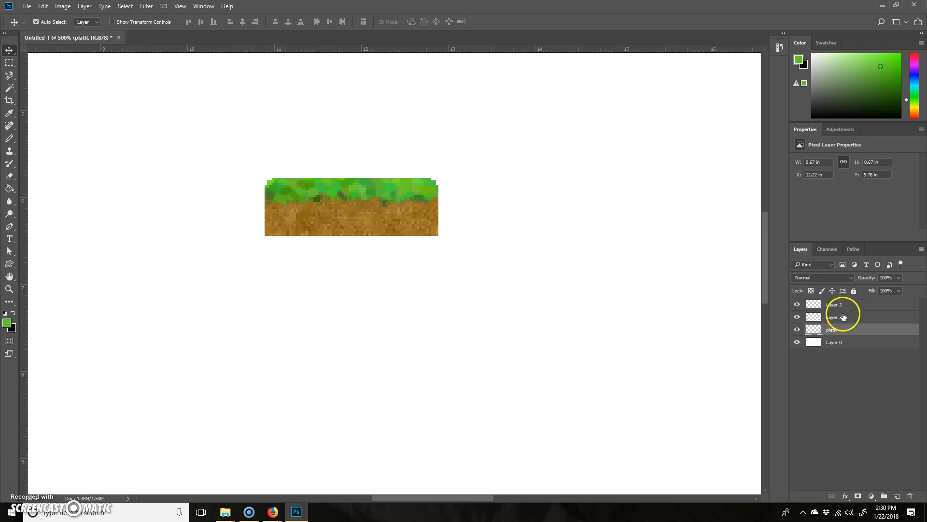
click(797, 316)
click(797, 317)
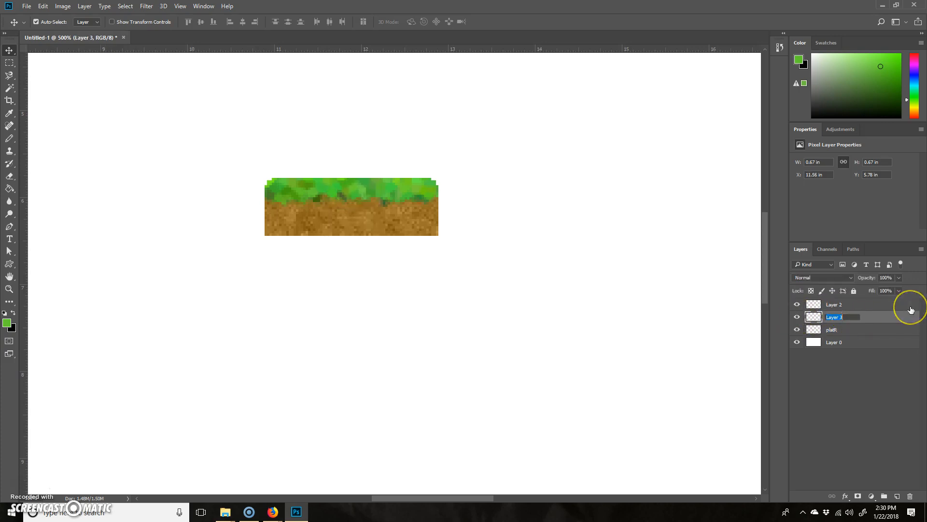
key(Return)
double_click(834, 304)
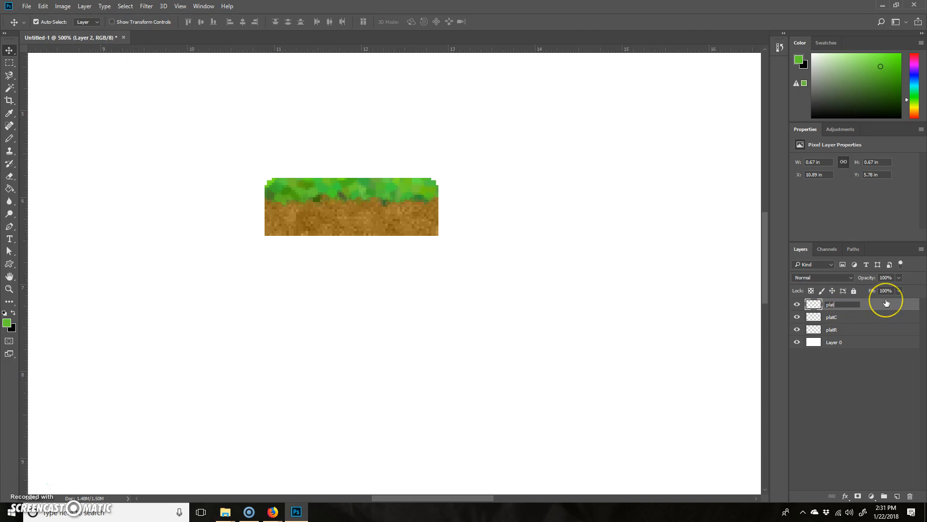
key(Return)
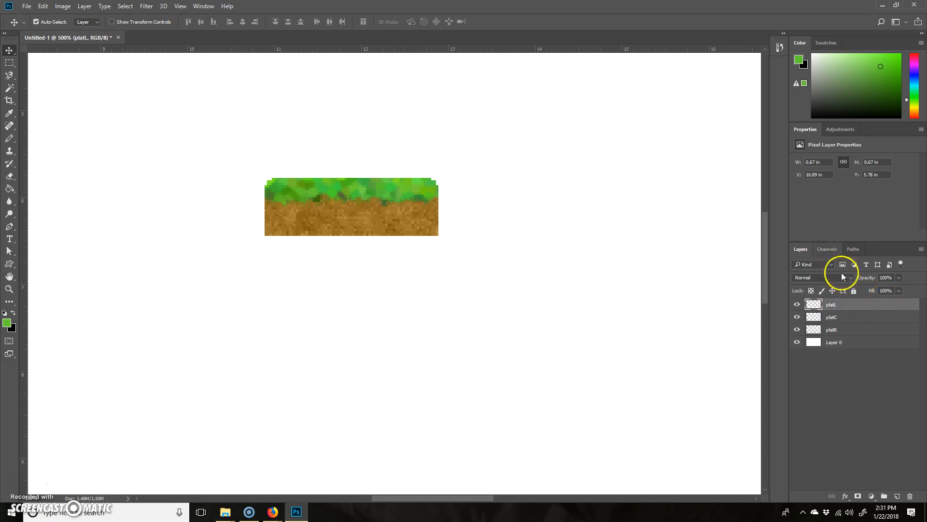
Group the platL, platC and platR layers and name the group platform.
shift+click(858, 330)
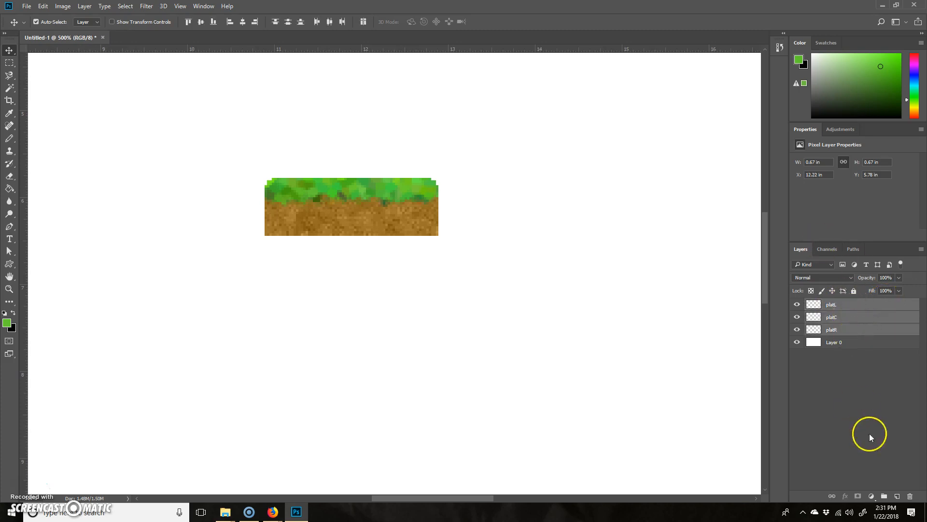
click(885, 497)
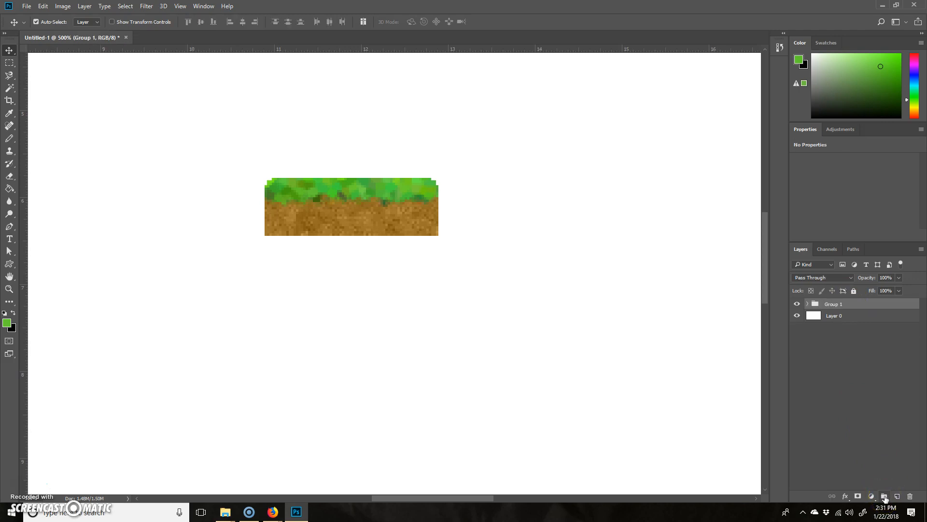
double_click(837, 304)
key(Return)
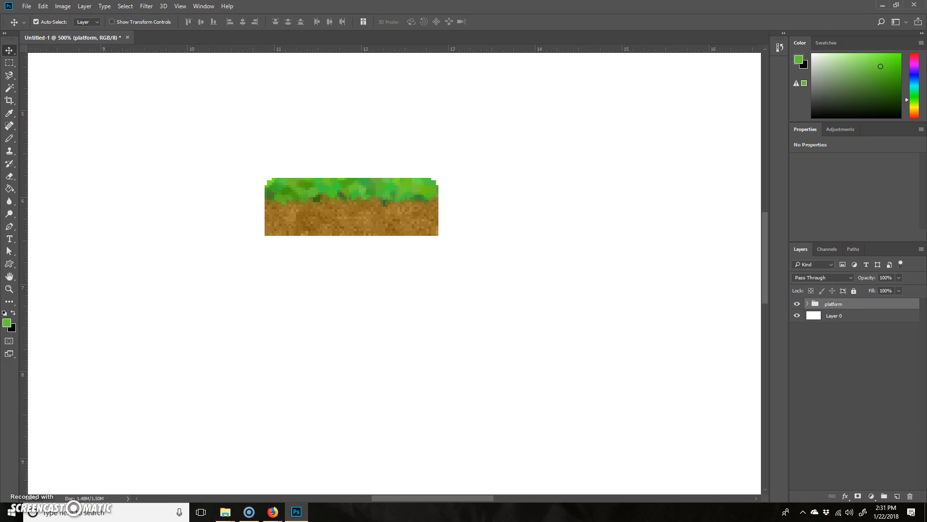